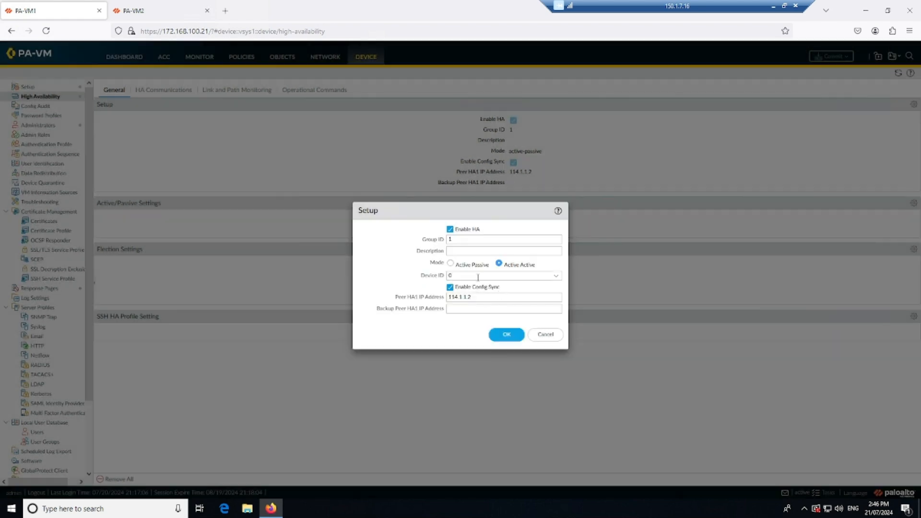
# Step: Set the Device ID to 0 in PA-VM1's Active Active HA setup, apply it and commit the changes
pyautogui.click(556, 278)
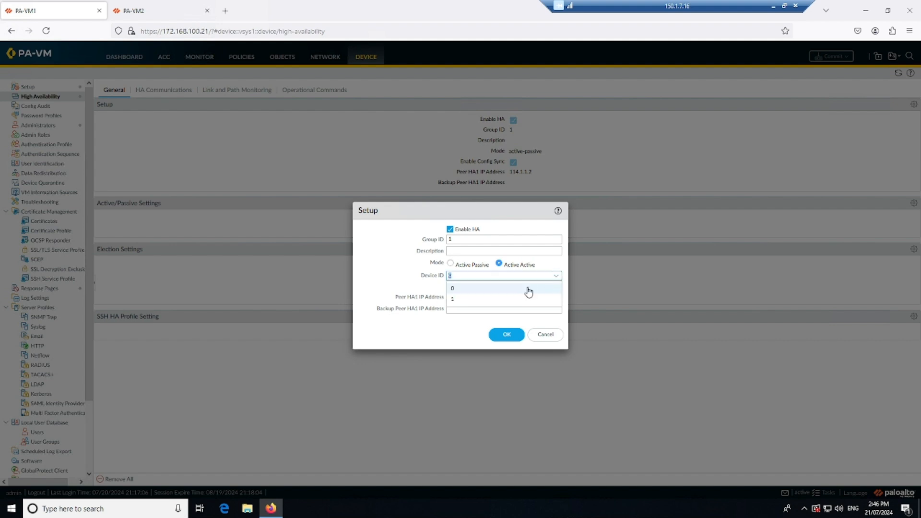
pyautogui.click(486, 288)
pyautogui.moveTo(485, 296); pyautogui.dragTo(413, 297)
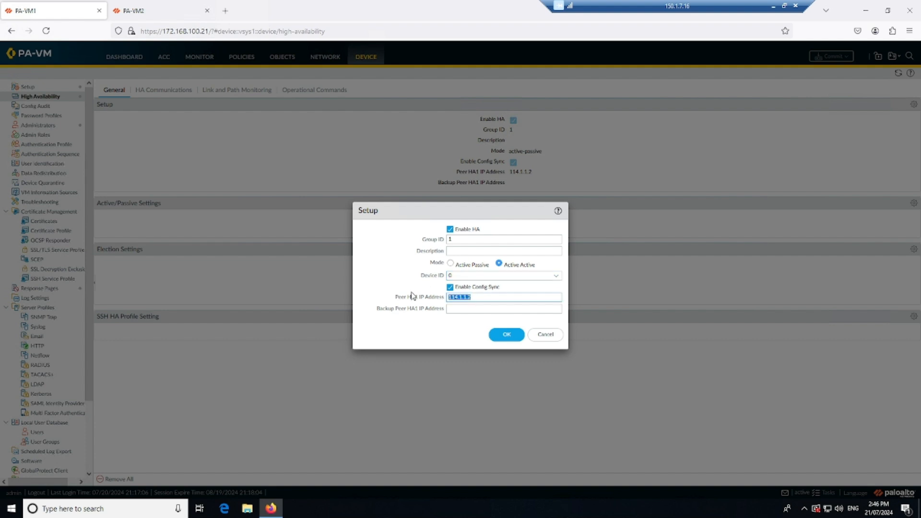
pyautogui.click(505, 340)
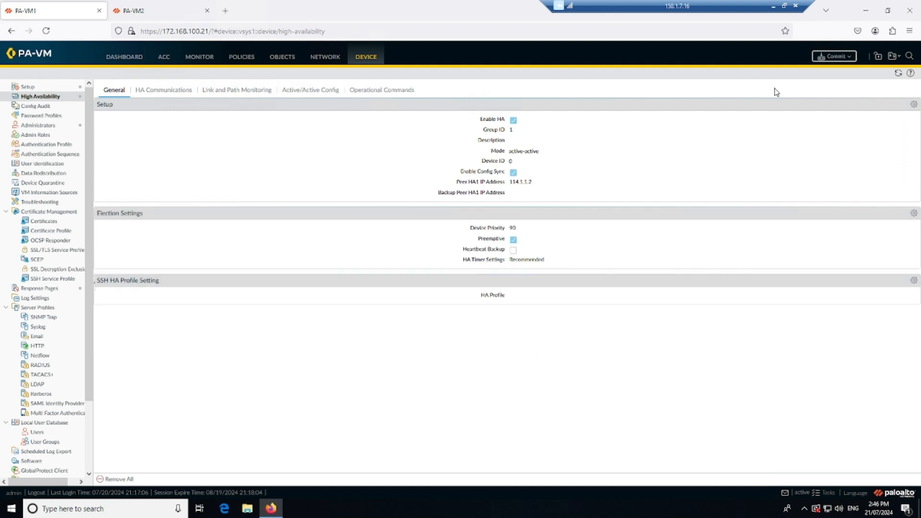
pyautogui.click(833, 56)
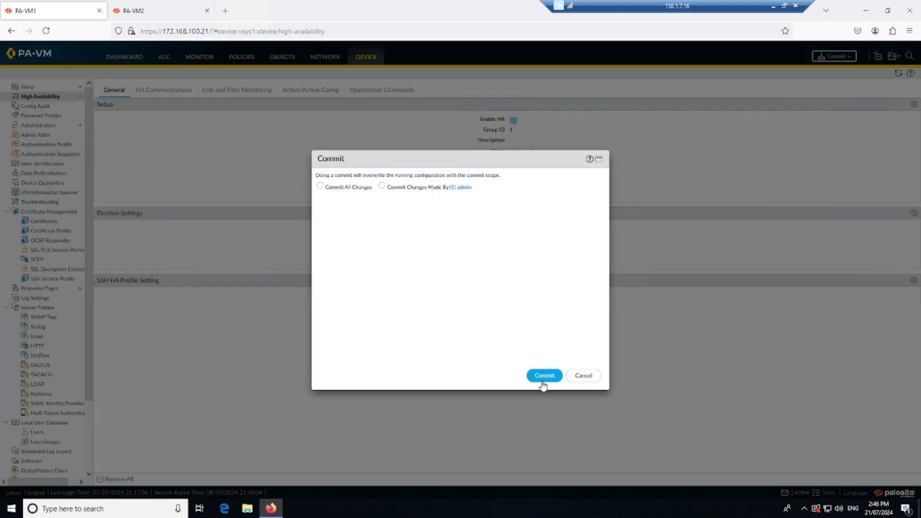
pyautogui.click(544, 376)
# Step: Change PA-VM2's high availability setup to Active Active mode with Device ID 1 and commit the changes
pyautogui.click(153, 11)
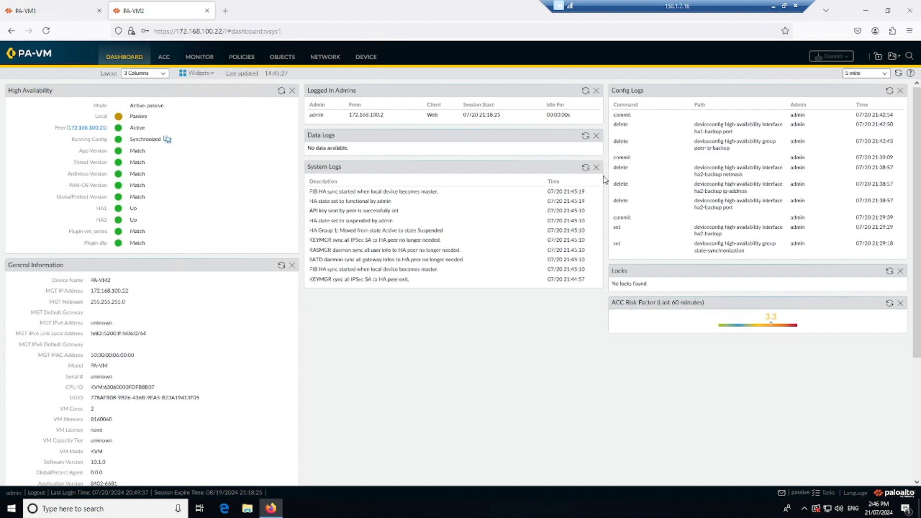
pyautogui.click(368, 60)
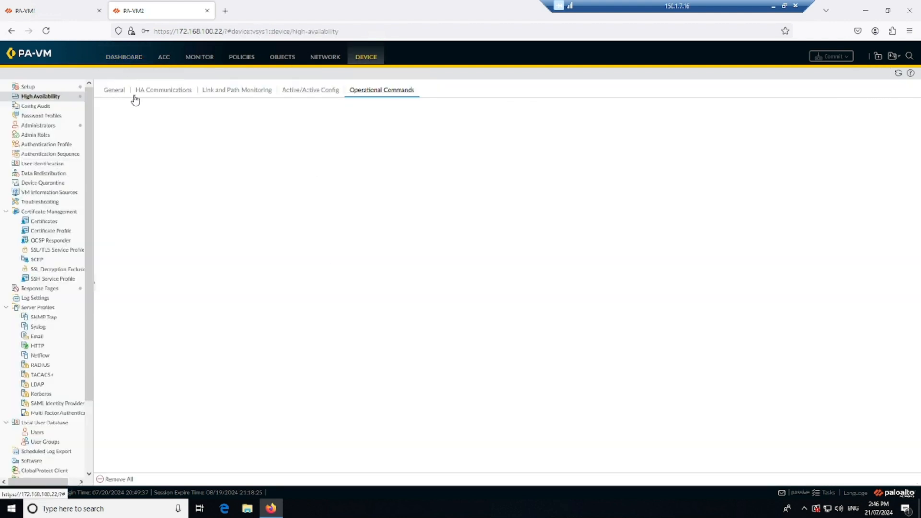
pyautogui.click(116, 90)
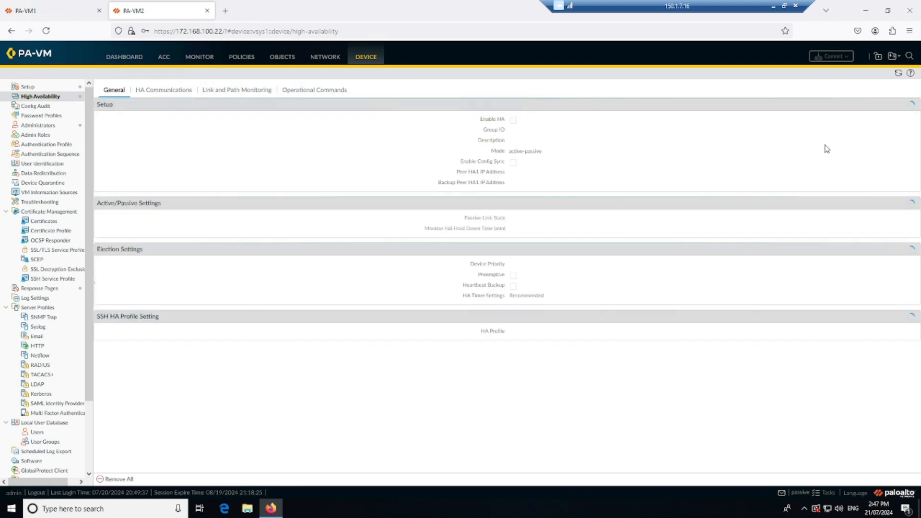
pyautogui.click(914, 106)
pyautogui.click(500, 264)
pyautogui.click(438, 293)
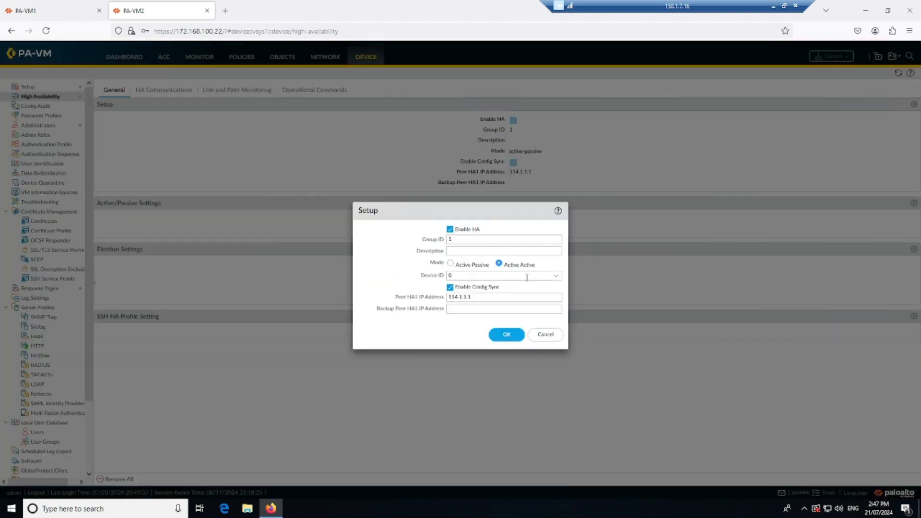
pyautogui.click(557, 277)
pyautogui.click(468, 304)
pyautogui.click(499, 341)
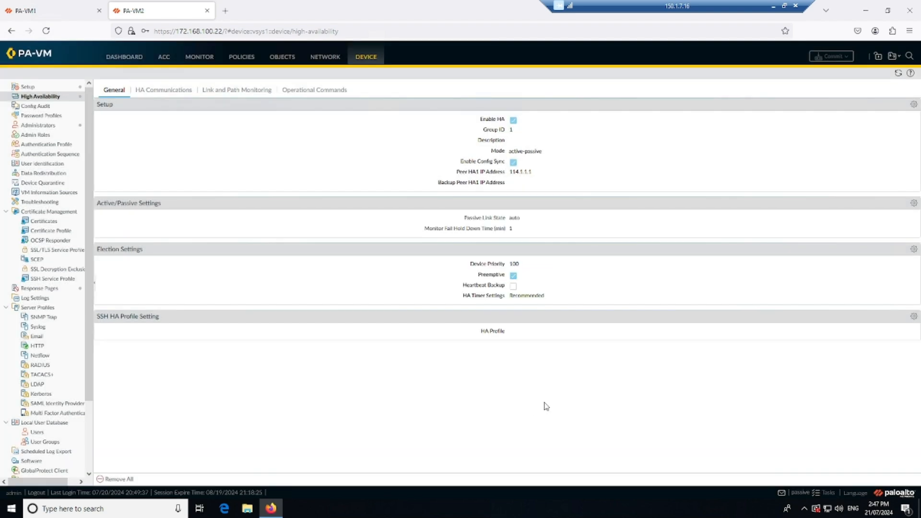
pyautogui.click(833, 57)
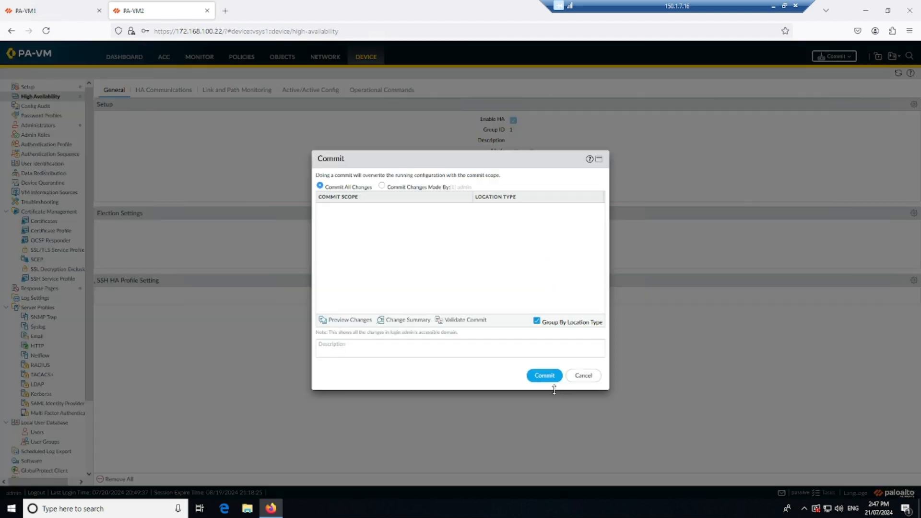
# Step: On PA-VM1, go to the dashboard and open the latest commit job's status in the Task Manager
pyautogui.click(75, 16)
pyautogui.click(578, 375)
pyautogui.click(132, 60)
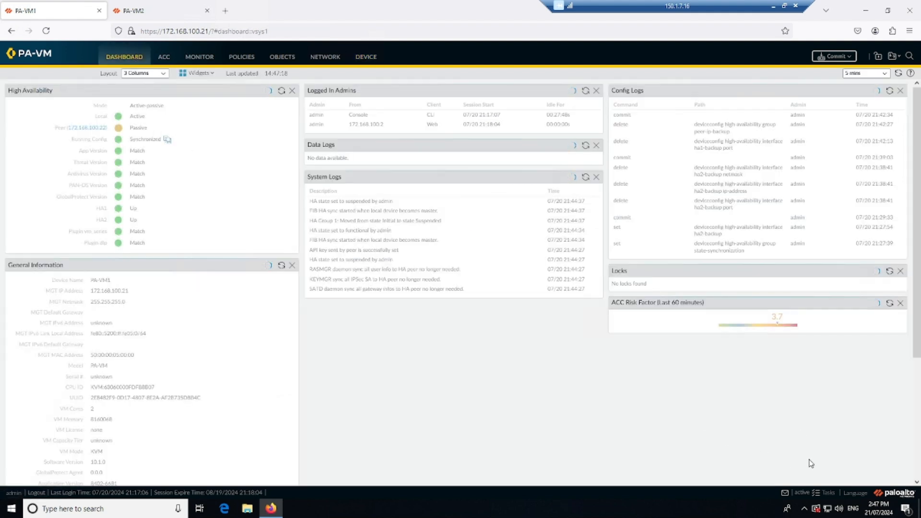
pyautogui.click(824, 494)
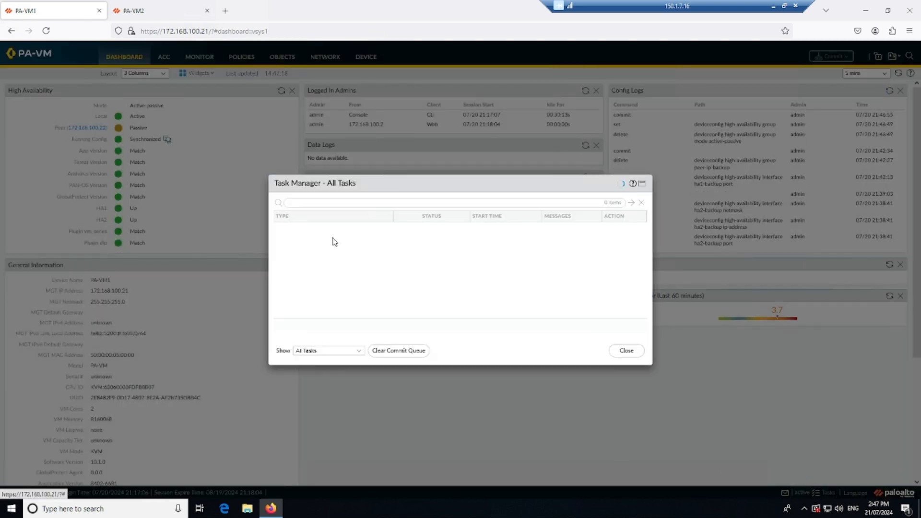
pyautogui.click(285, 239)
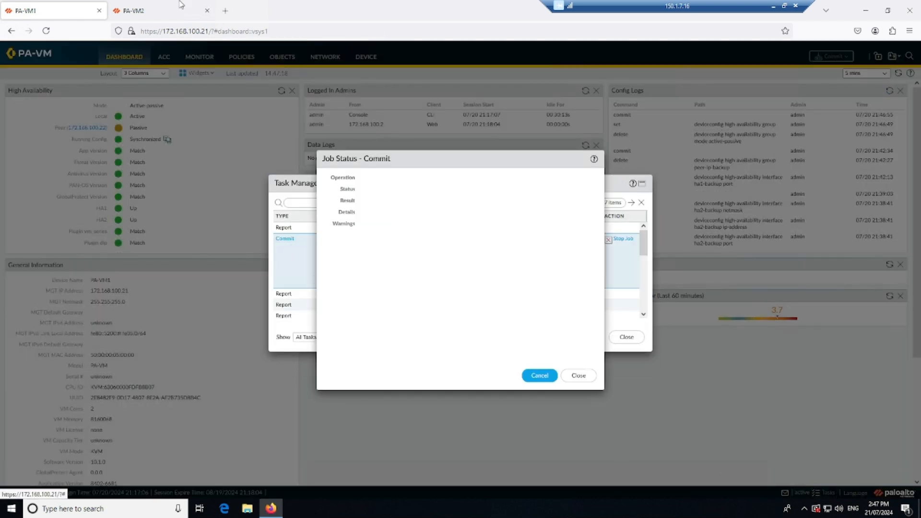
# Step: On PA-VM2, close the commit status and open the latest commit job's details from the dashboard's Task Manager
pyautogui.click(194, 9)
pyautogui.click(578, 372)
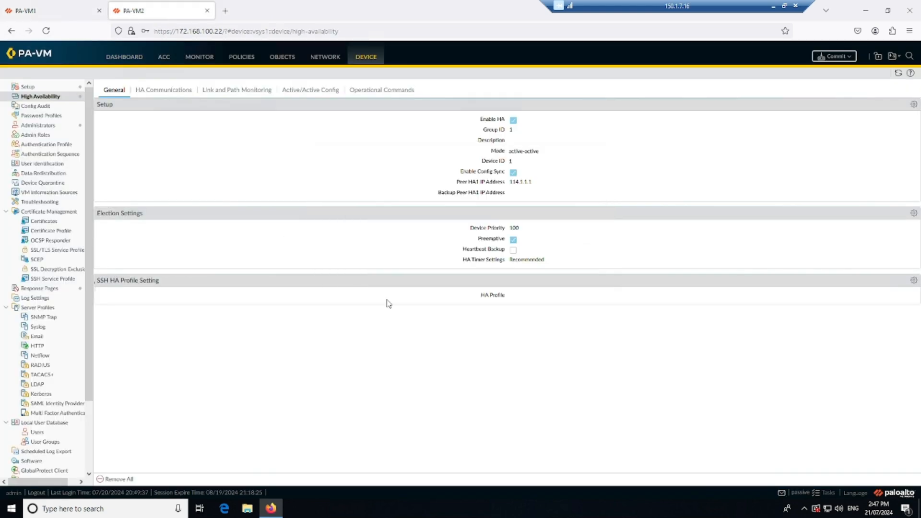
pyautogui.click(126, 60)
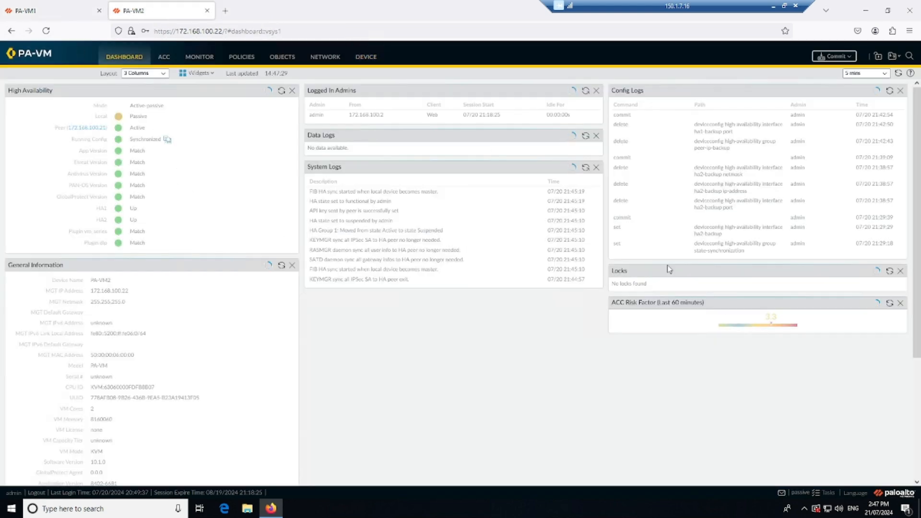
pyautogui.click(823, 493)
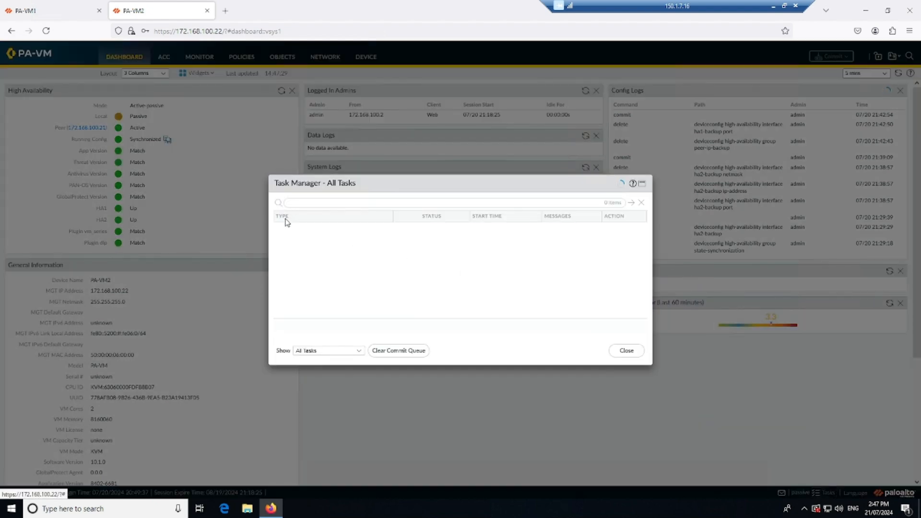
pyautogui.click(285, 239)
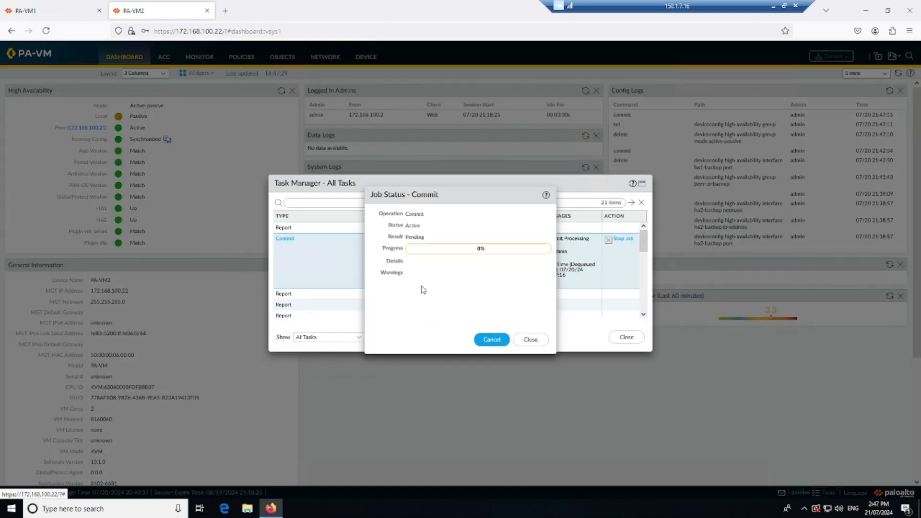
# Step: Review the commit job details on PA-VM1 and PA-VM2, closing the job status and Task Manager on each
pyautogui.click(53, 11)
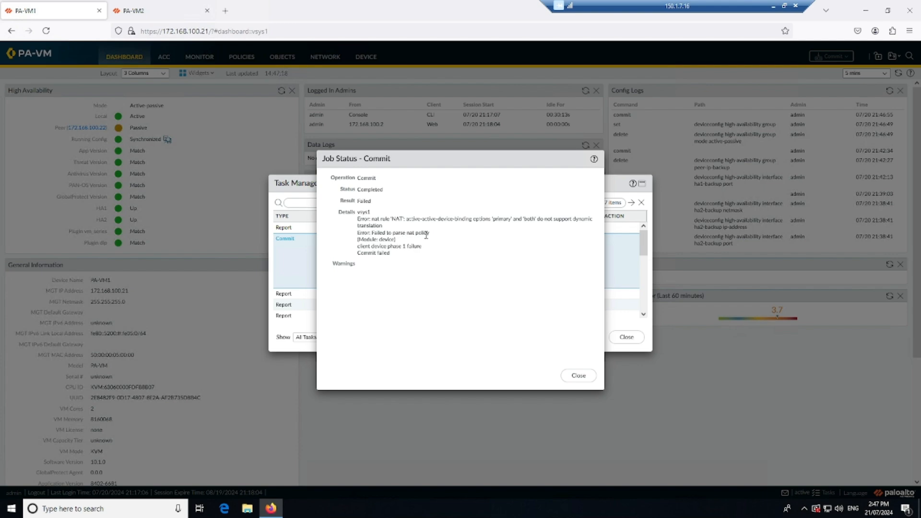
pyautogui.click(579, 375)
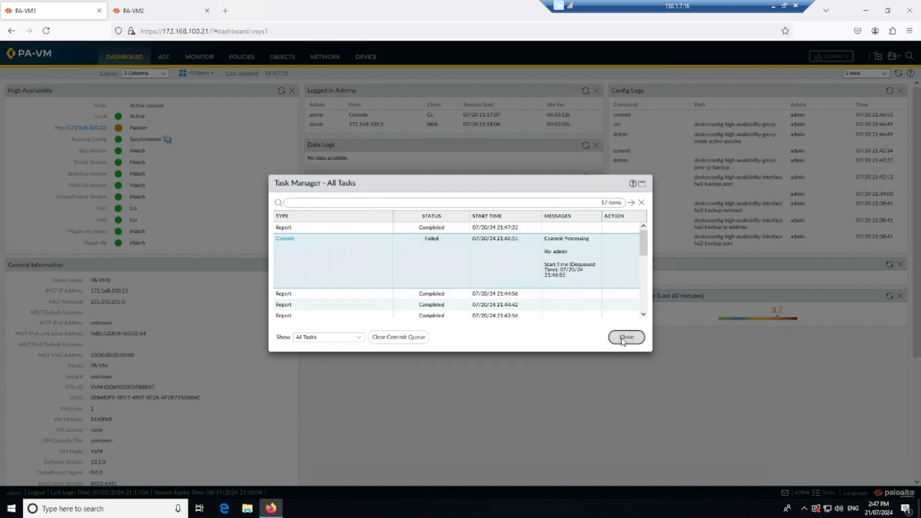
pyautogui.click(626, 337)
pyautogui.click(195, 6)
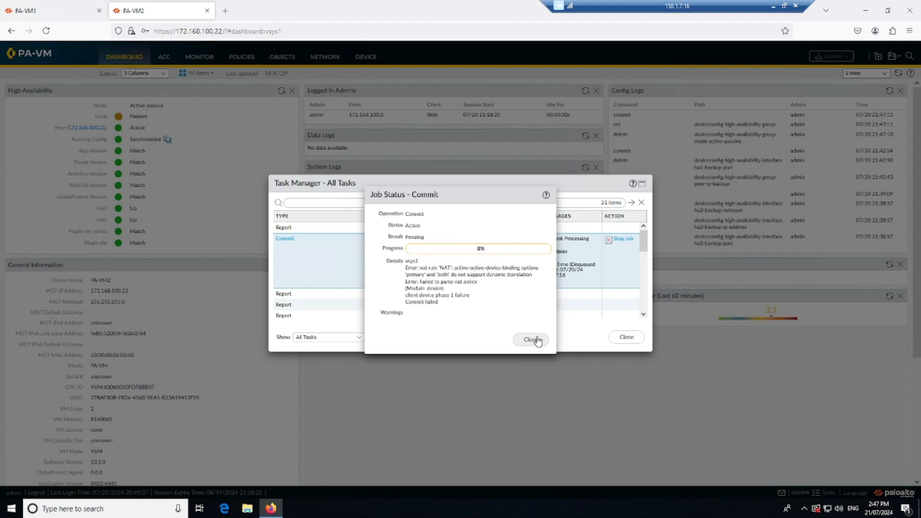
pyautogui.click(536, 341)
pyautogui.click(618, 337)
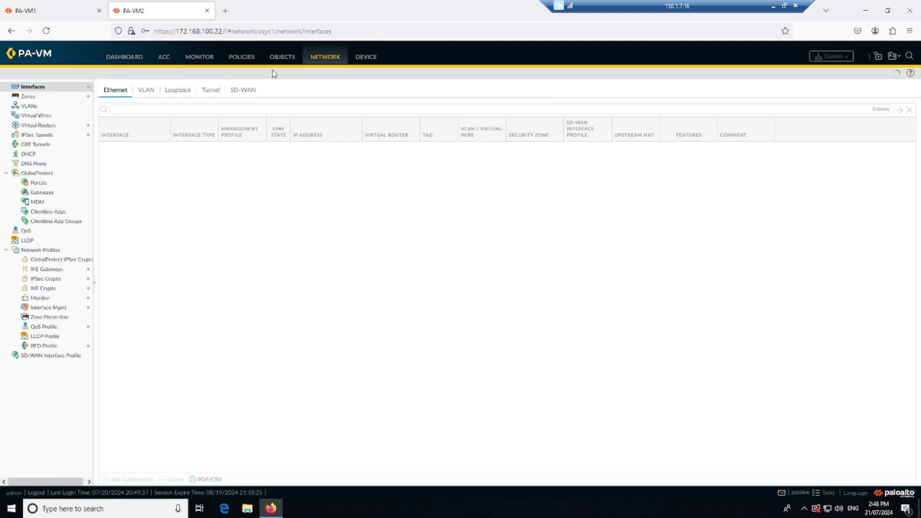
# Step: Delete the NAT rule named NAT from PA-VM2's NAT policies
pyautogui.click(244, 58)
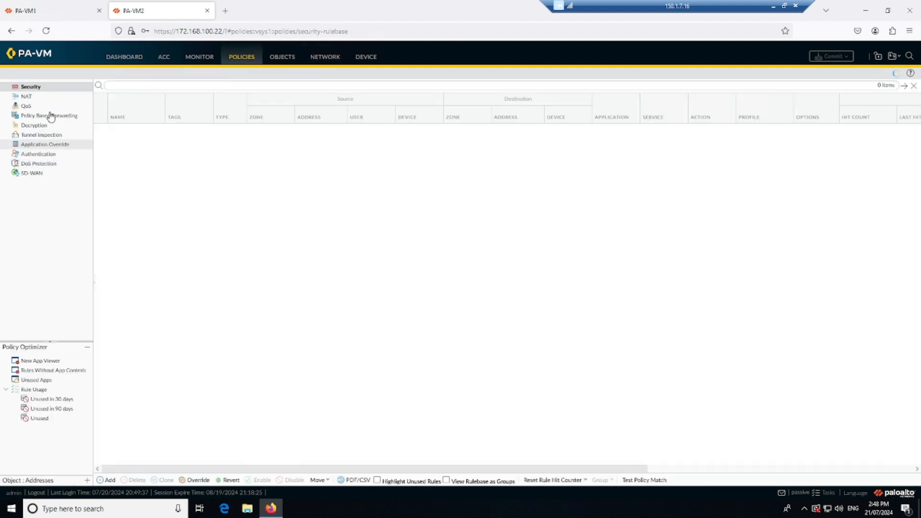
pyautogui.click(44, 98)
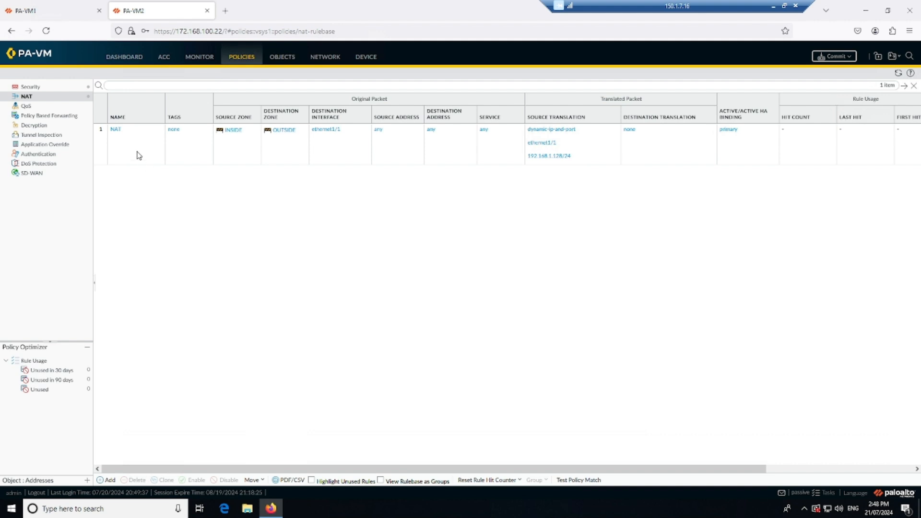
pyautogui.click(138, 155)
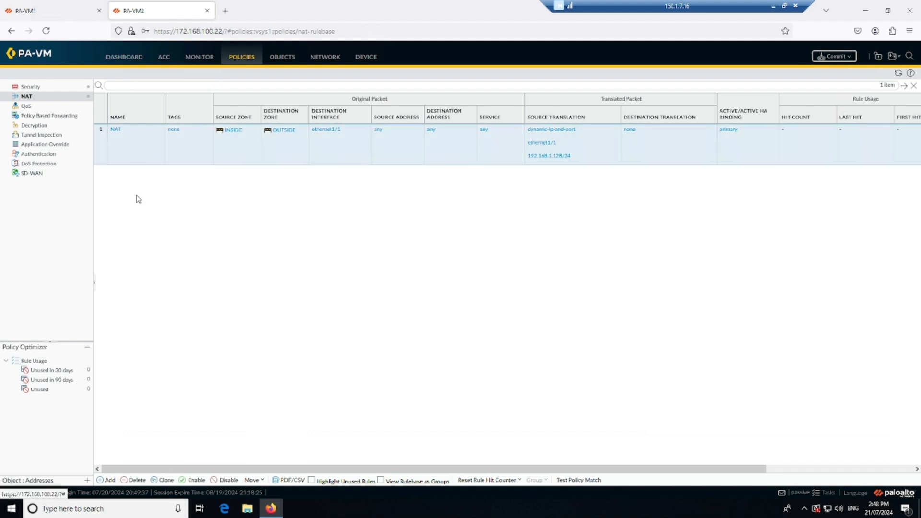
pyautogui.click(136, 481)
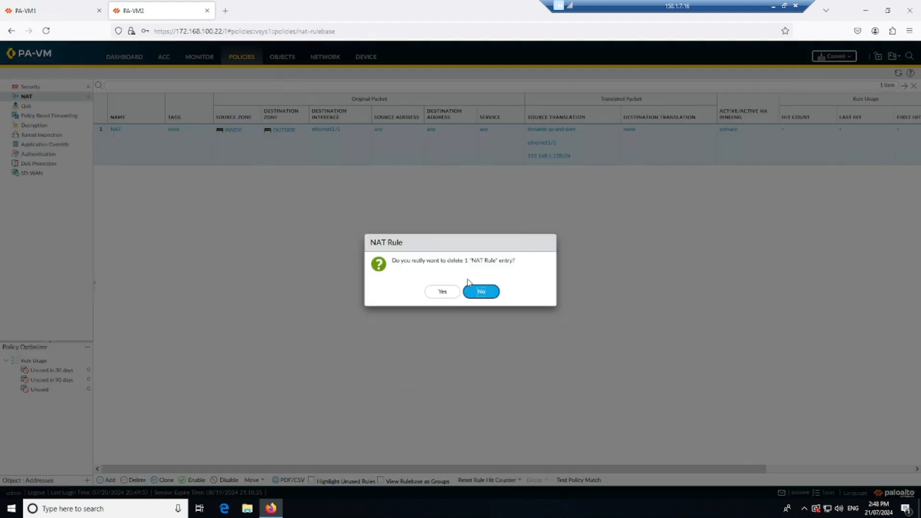
pyautogui.click(451, 297)
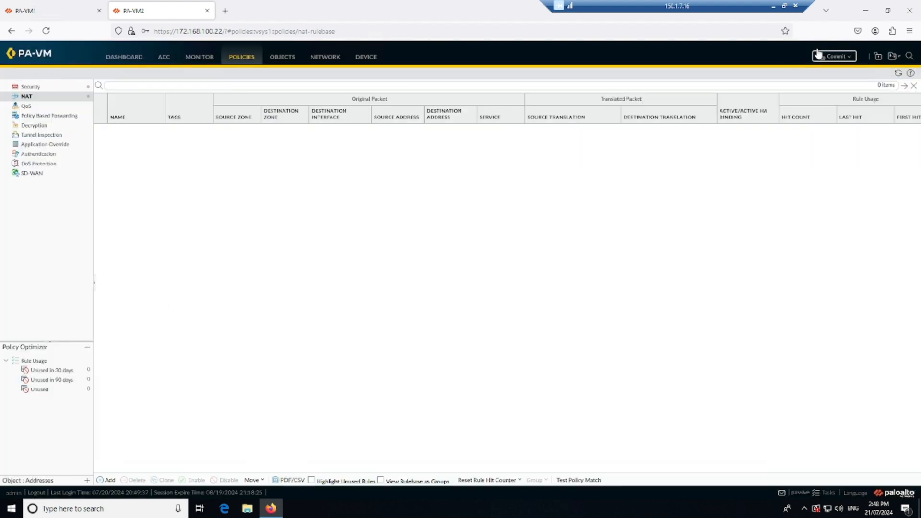
# Step: Commit the pending changes on PA-VM2 and on PA-VM1
pyautogui.click(836, 56)
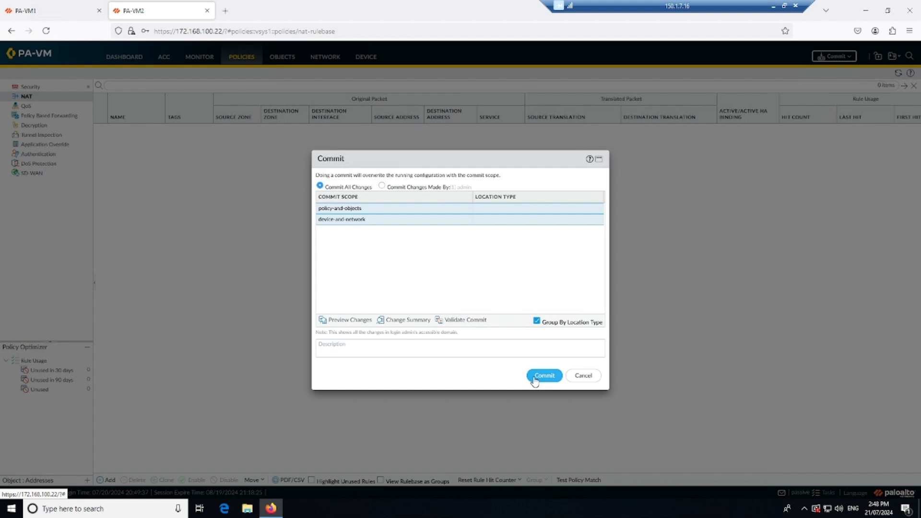
pyautogui.click(46, 14)
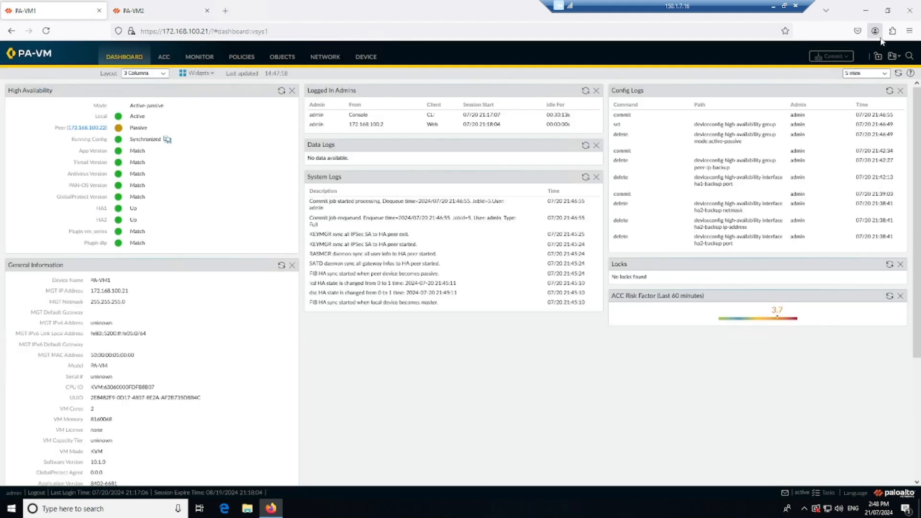
pyautogui.click(836, 57)
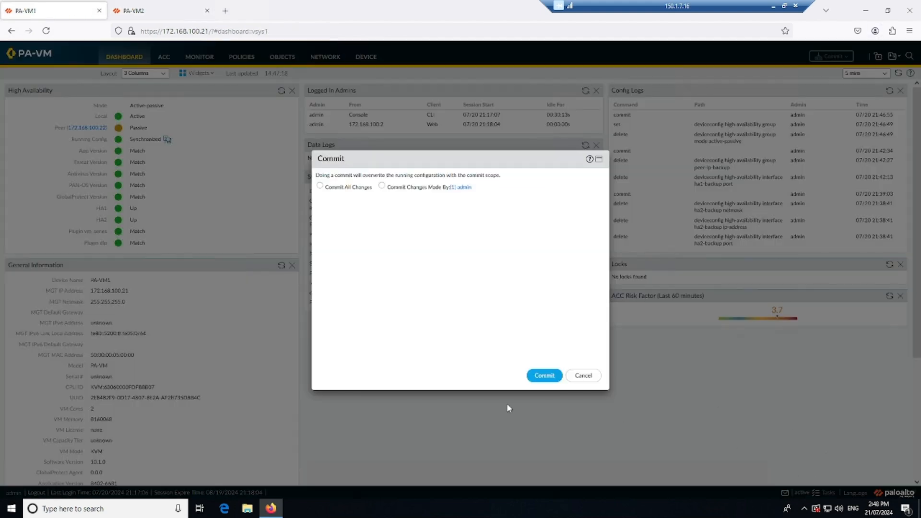
pyautogui.click(532, 378)
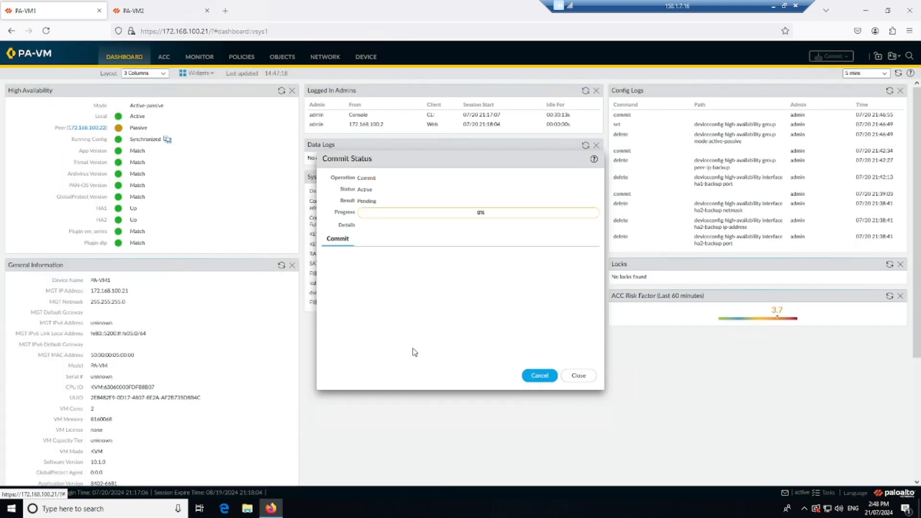
# Step: Monitor the commit progress on both firewalls, alternating between PA-VM2 and PA-VM1
pyautogui.click(168, 4)
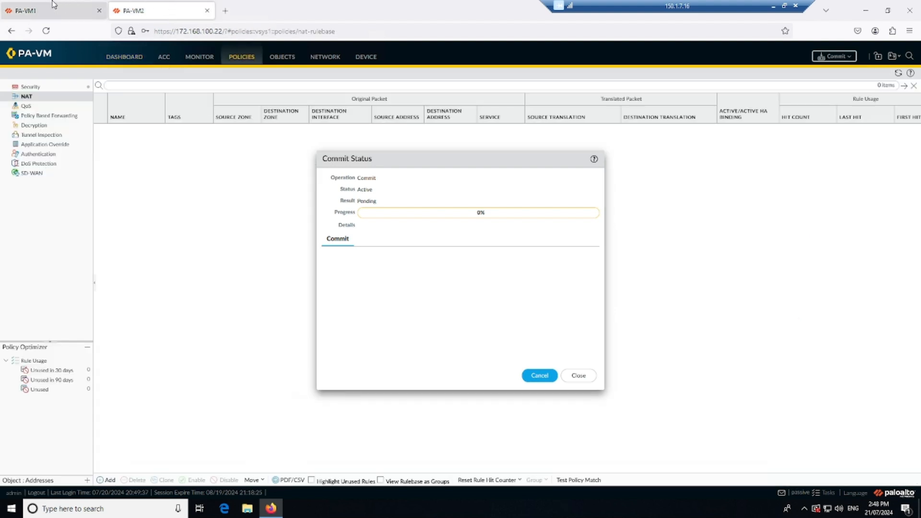
pyautogui.click(51, 4)
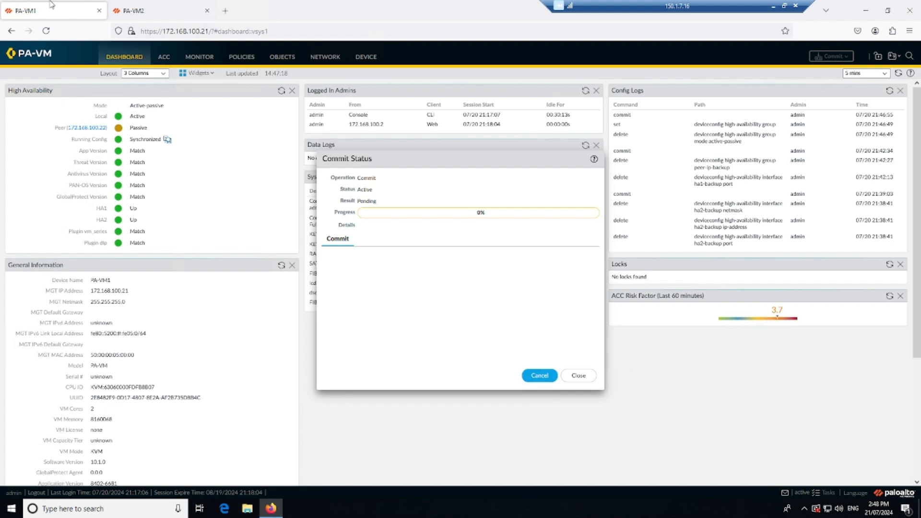
pyautogui.click(159, 19)
pyautogui.click(65, 14)
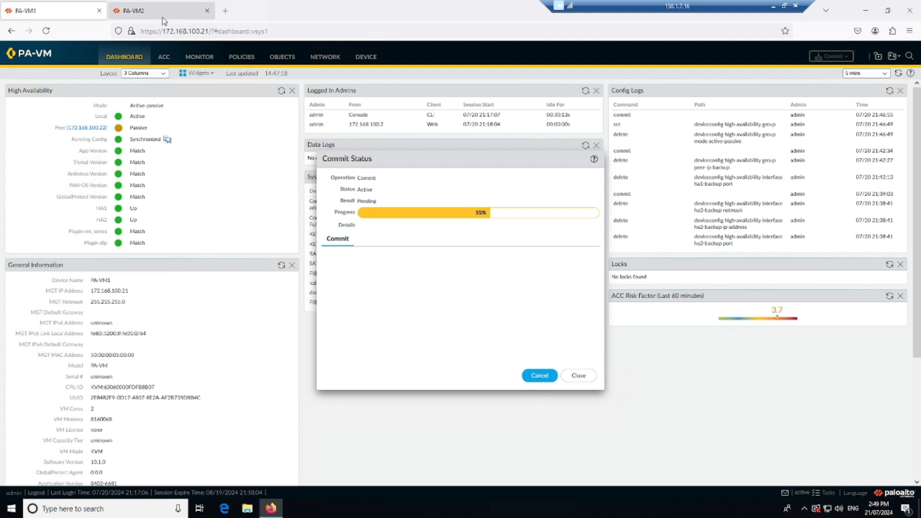
pyautogui.click(164, 17)
pyautogui.click(71, 14)
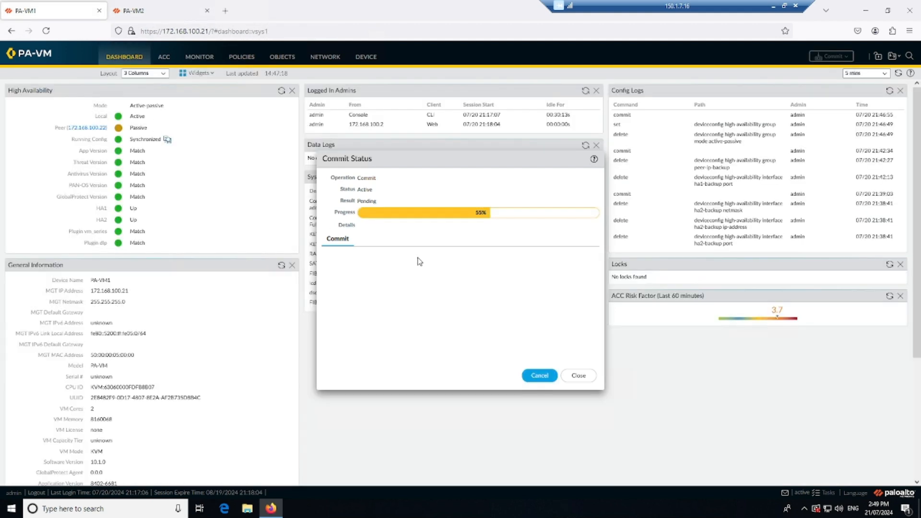
pyautogui.hotkey('ctrl', 'Tab')
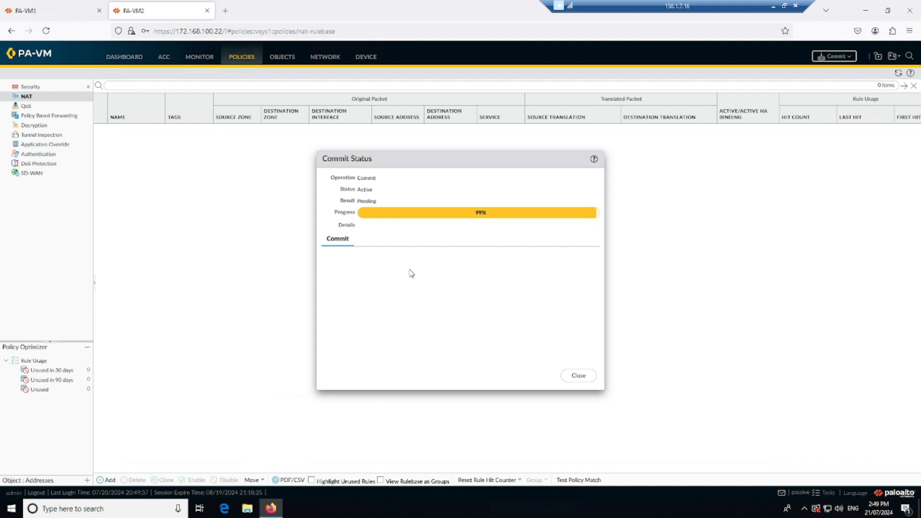
# Step: Review the commit results on PA-VM1 and PA-VM2, including the NAT rule error details, and close both commit status windows
pyautogui.click(61, 6)
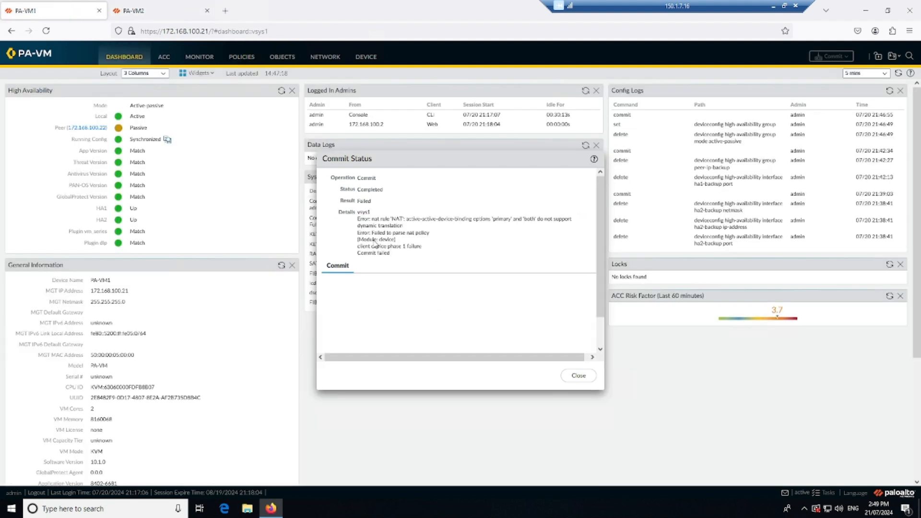
pyautogui.moveTo(421, 219); pyautogui.dragTo(489, 219)
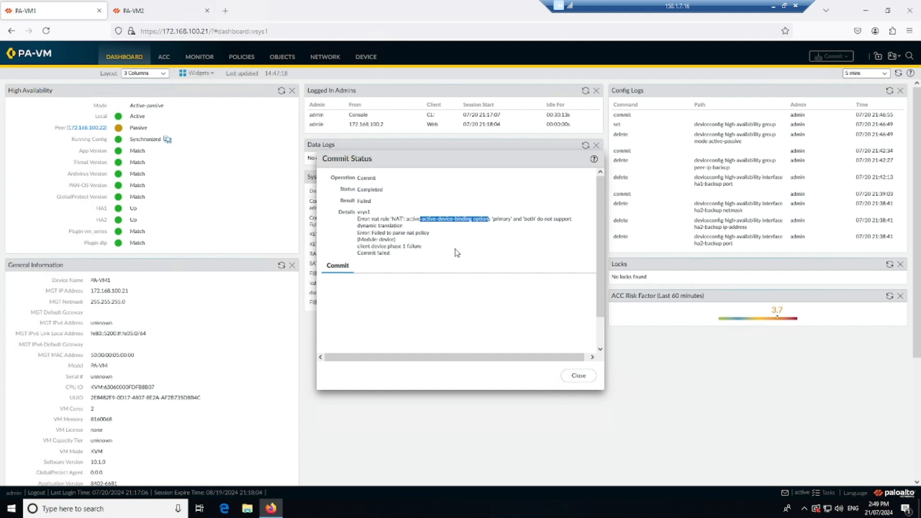
pyautogui.hotkey('ctrl', 'Tab')
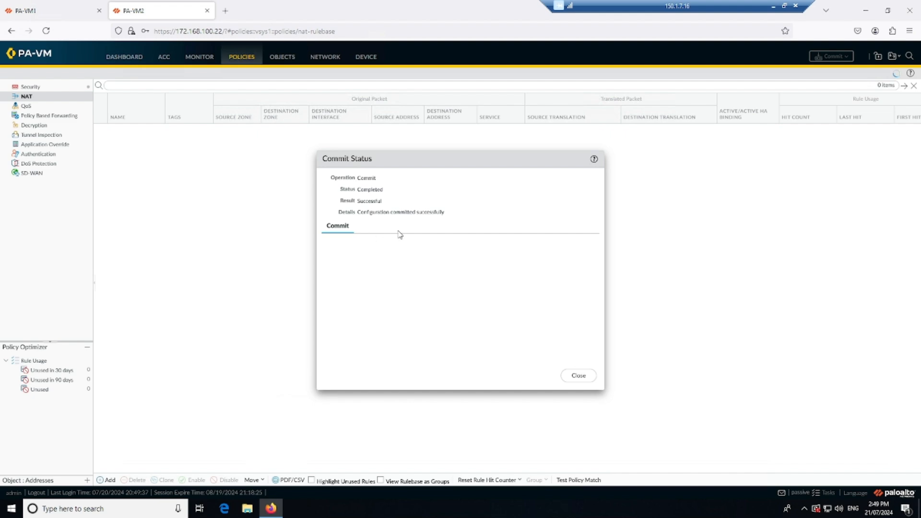
pyautogui.click(578, 376)
pyautogui.click(86, 6)
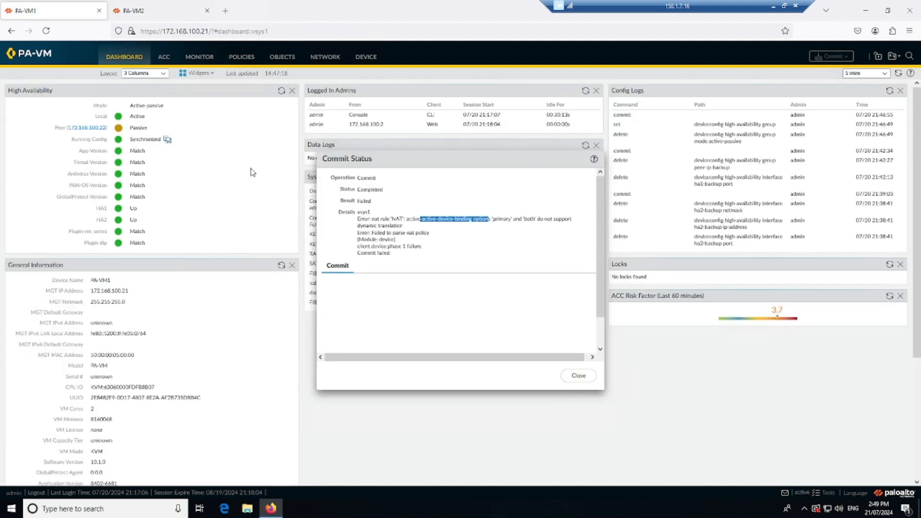
pyautogui.click(578, 376)
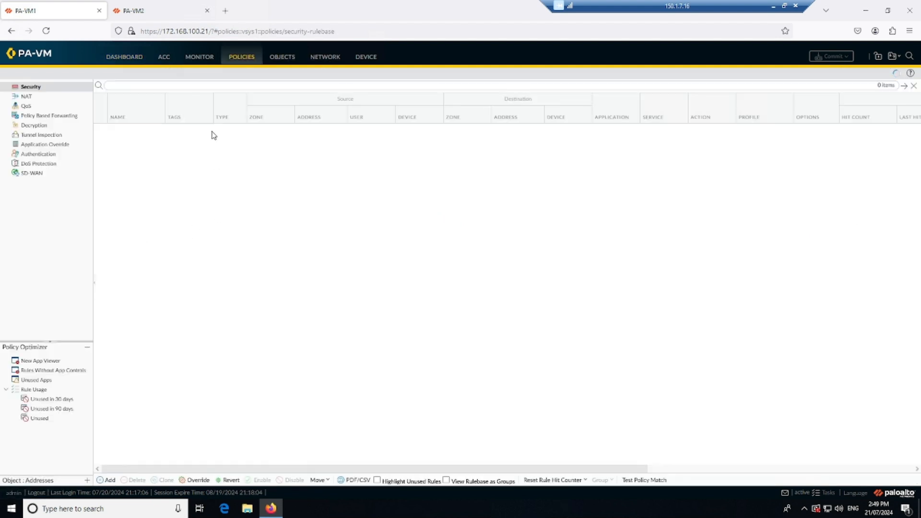
# Step: Delete the NAT rule named NAT from PA-VM1's NAT policies and commit the change
pyautogui.click(41, 105)
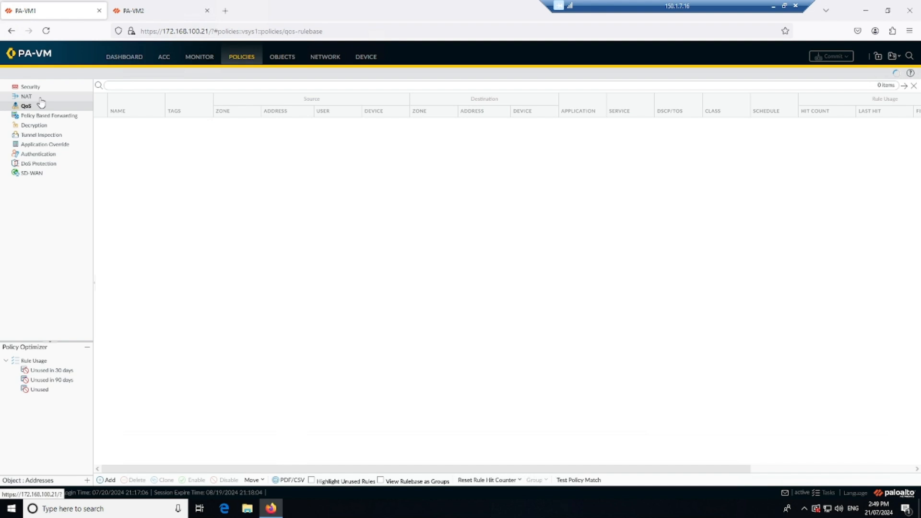
pyautogui.click(40, 98)
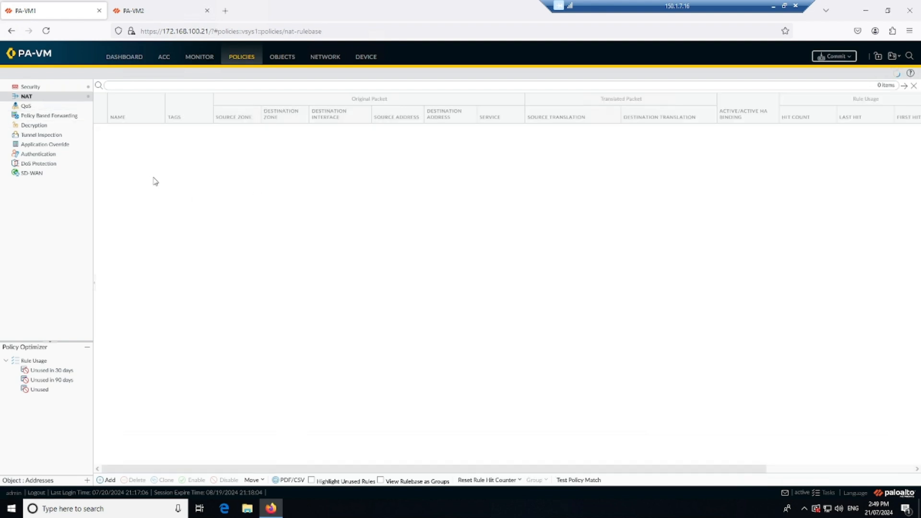
pyautogui.click(143, 152)
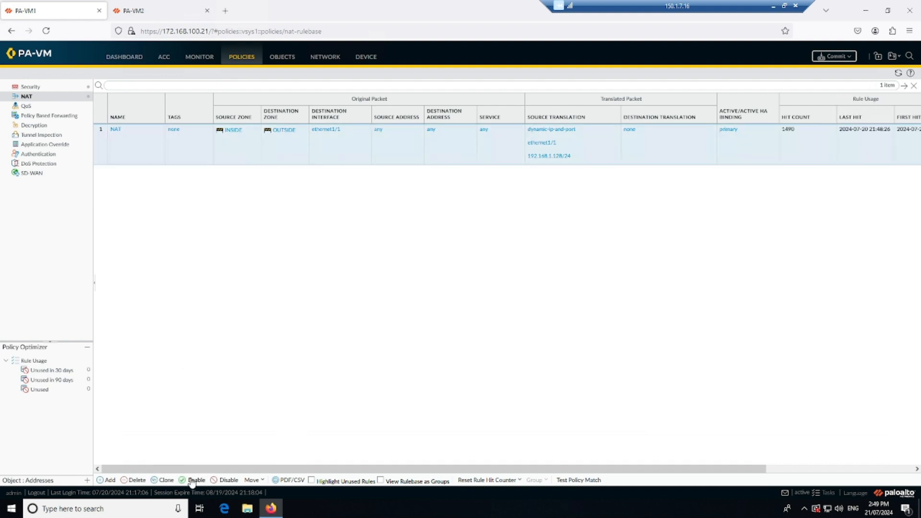
pyautogui.click(136, 480)
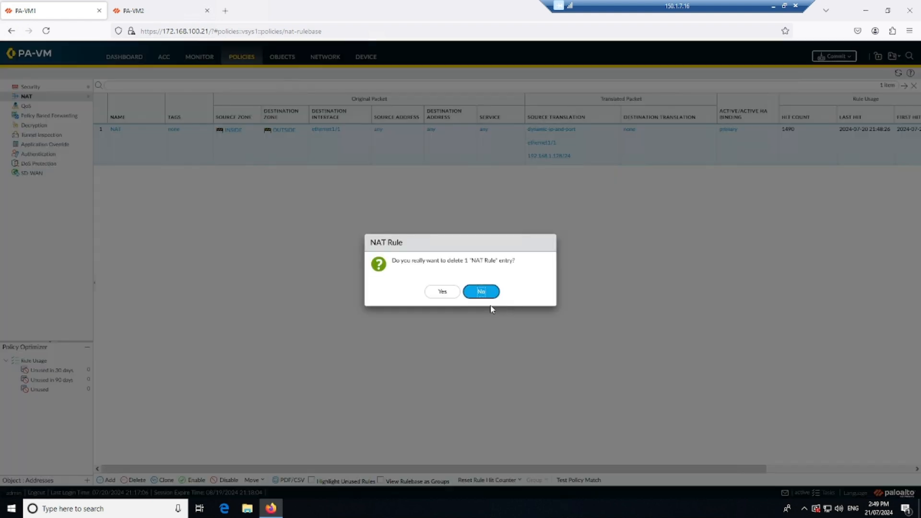
pyautogui.click(452, 297)
pyautogui.click(833, 60)
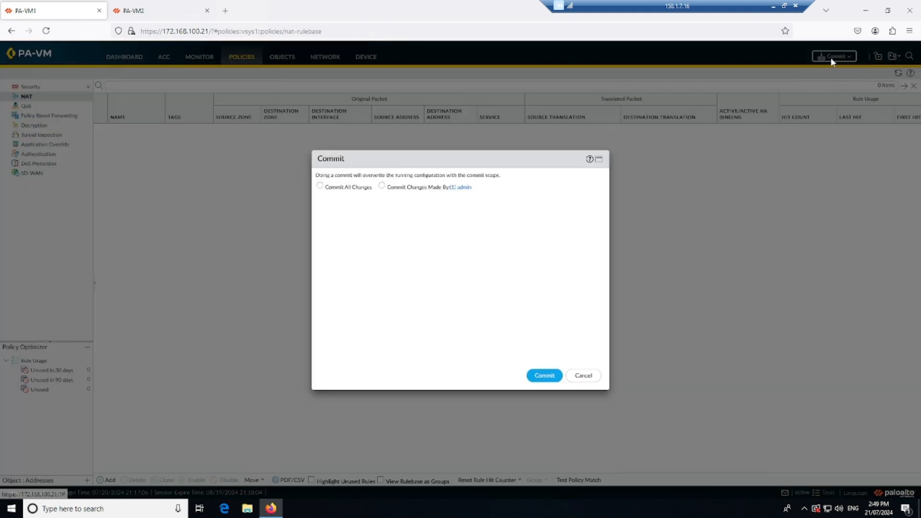
pyautogui.click(541, 377)
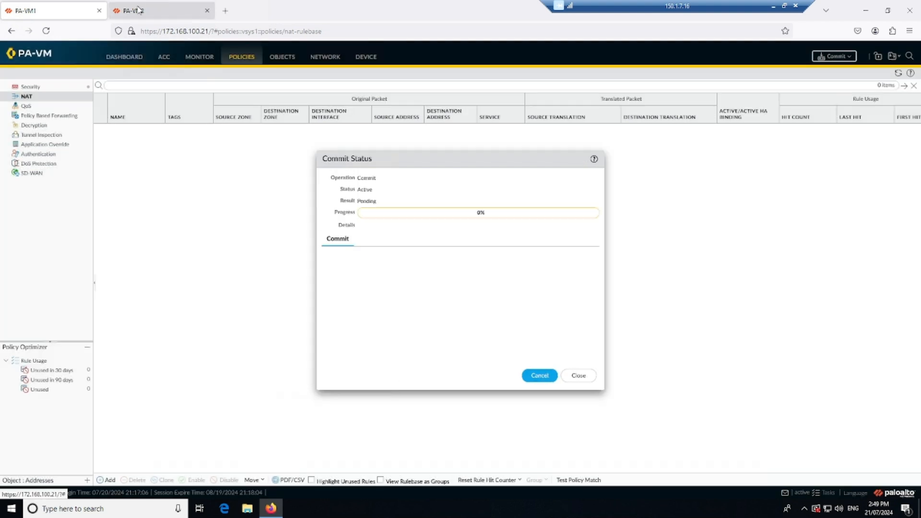
# Step: Check the HA mode and peer state in the High Availability widget on PA-VM2's dashboard
pyautogui.click(157, 10)
pyautogui.click(123, 64)
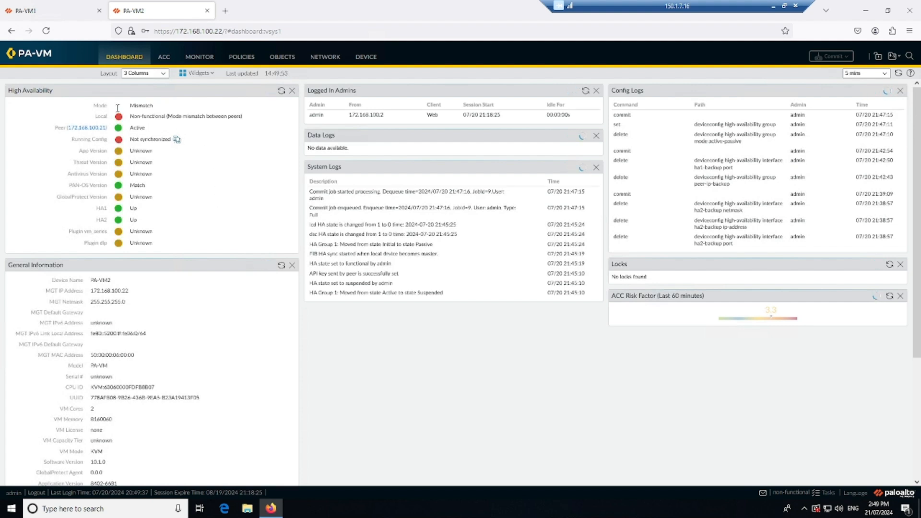
pyautogui.moveTo(158, 106); pyautogui.dragTo(128, 107)
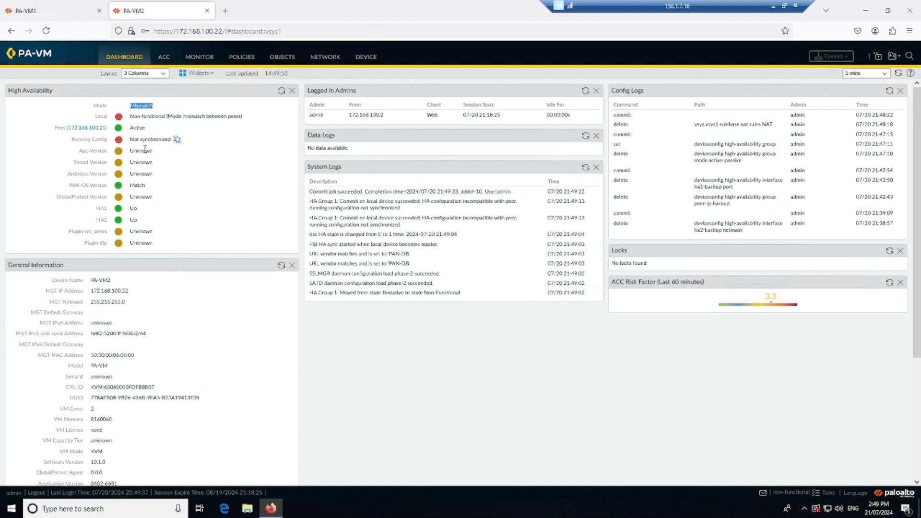
pyautogui.moveTo(152, 128); pyautogui.dragTo(130, 129)
# Step: Monitor the running commit job on PA-VM1 through Task Manager, glancing at PA-VM2's dashboard while it progresses
pyautogui.click(68, 11)
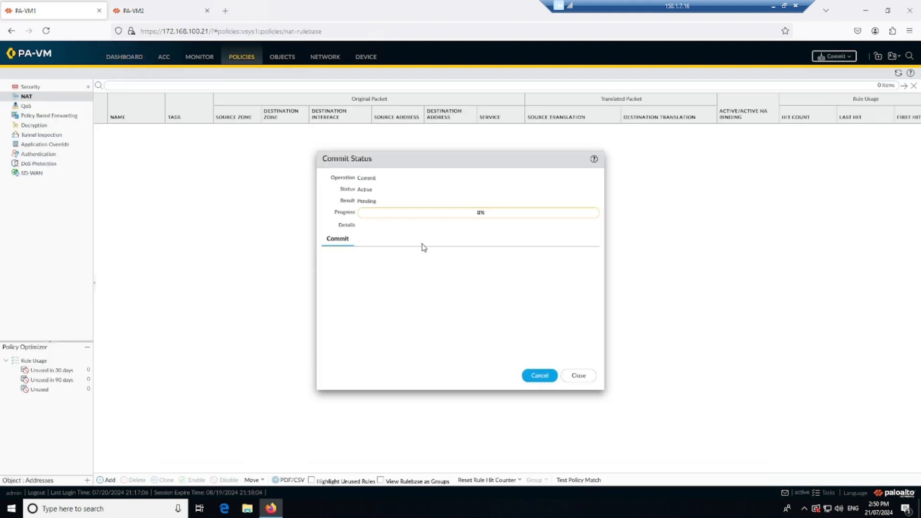
pyautogui.click(580, 378)
pyautogui.click(136, 57)
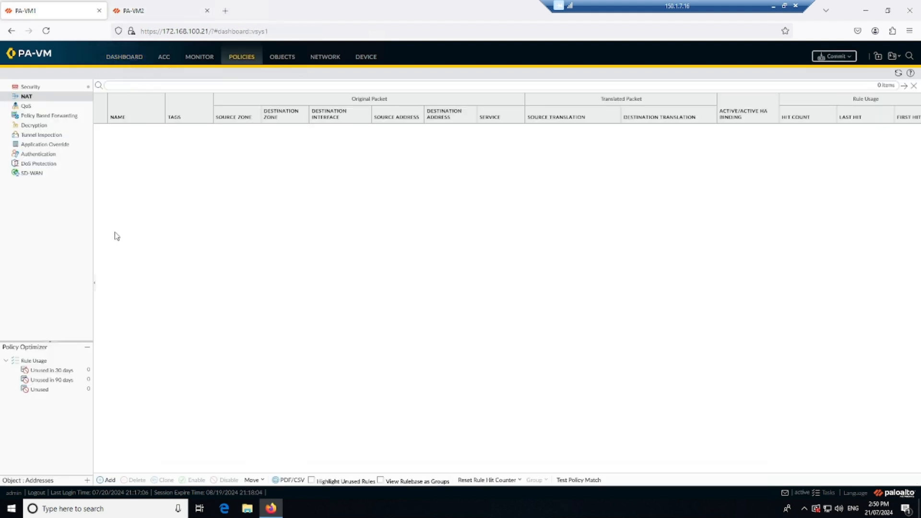
pyautogui.click(821, 493)
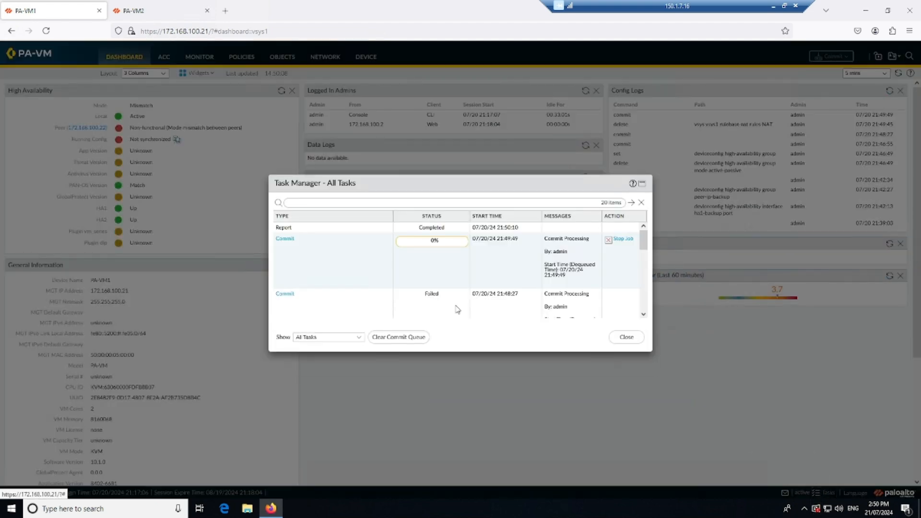
pyautogui.click(285, 239)
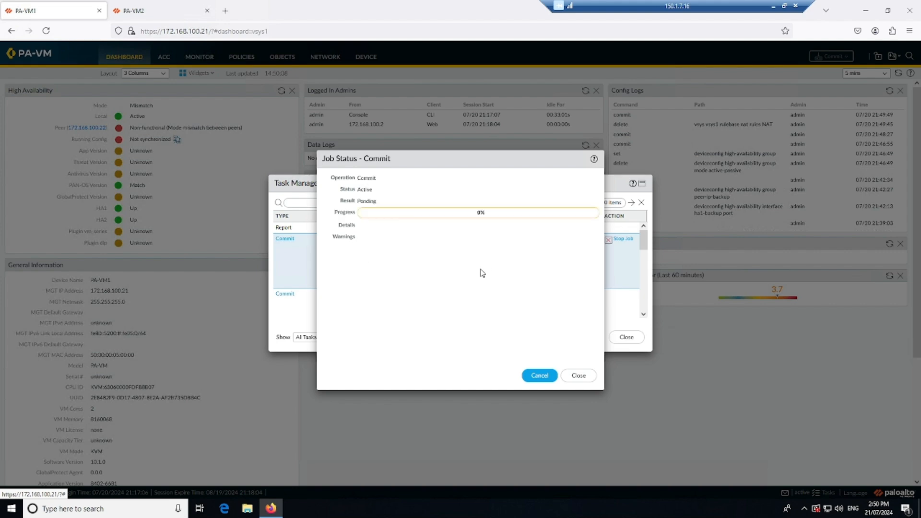
pyautogui.click(172, 14)
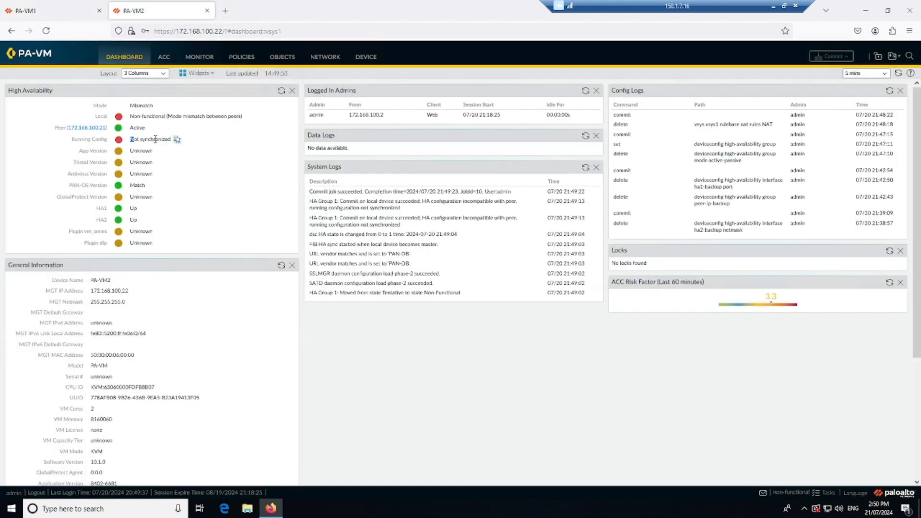
pyautogui.click(73, 14)
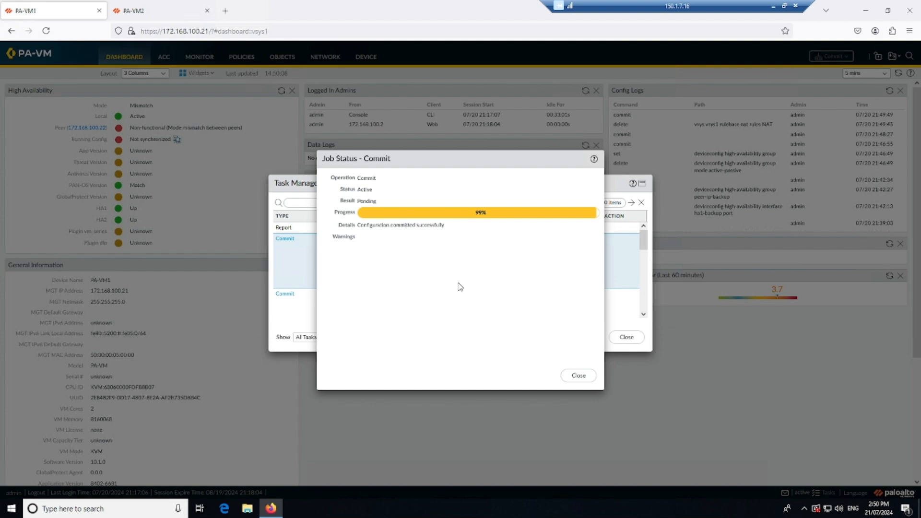
# Step: Close the job status and Task Manager on PA-VM1 and examine the mode, peer and link states in its High Availability widget
pyautogui.click(578, 376)
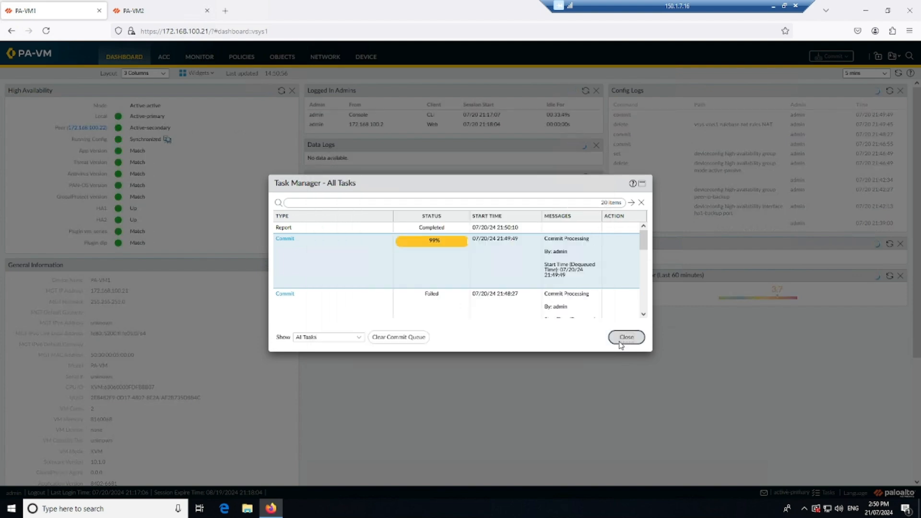
pyautogui.click(625, 338)
pyautogui.moveTo(163, 106); pyautogui.dragTo(132, 126)
pyautogui.moveTo(145, 219); pyautogui.dragTo(185, 243)
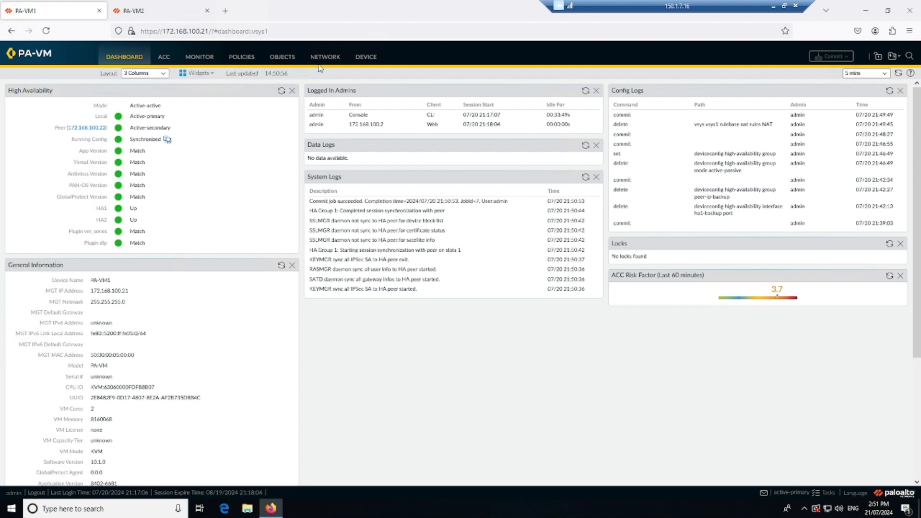
# Step: Create a new NAT policy rule named NAT on PA-VM1
pyautogui.click(249, 57)
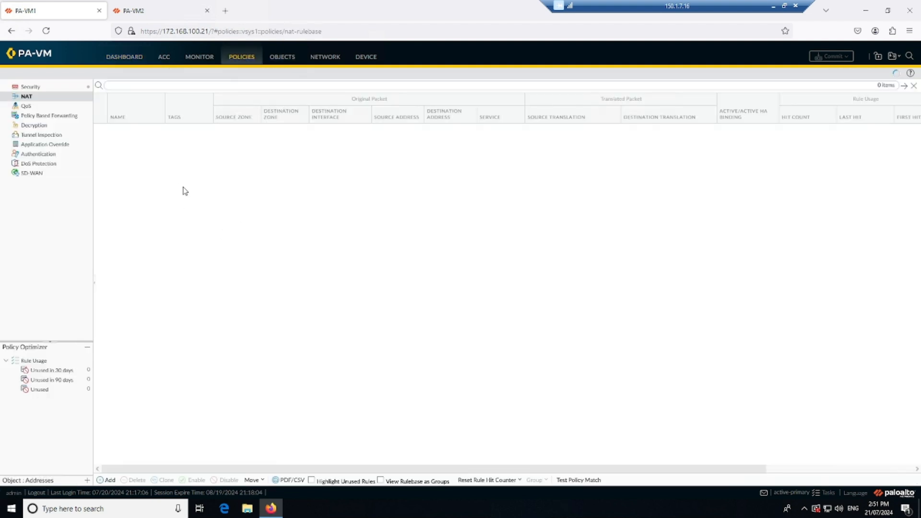
pyautogui.click(107, 480)
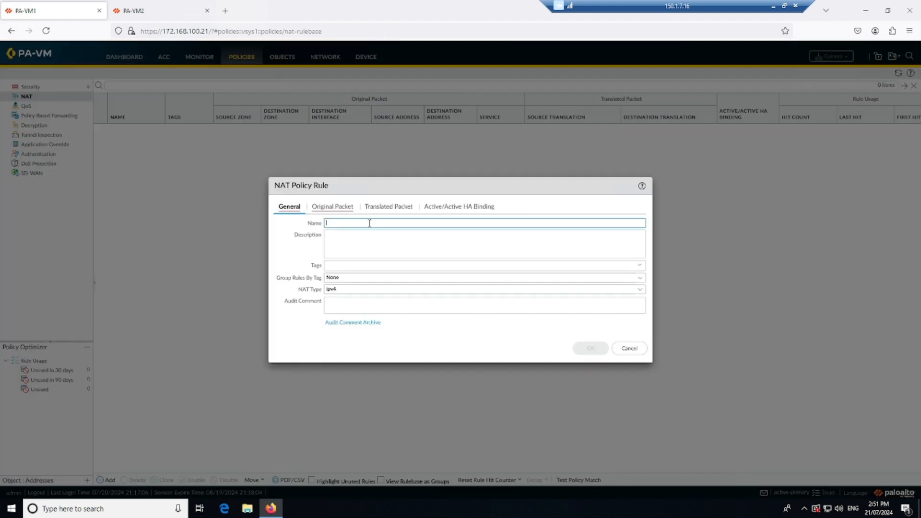
pyautogui.write('NAT1')
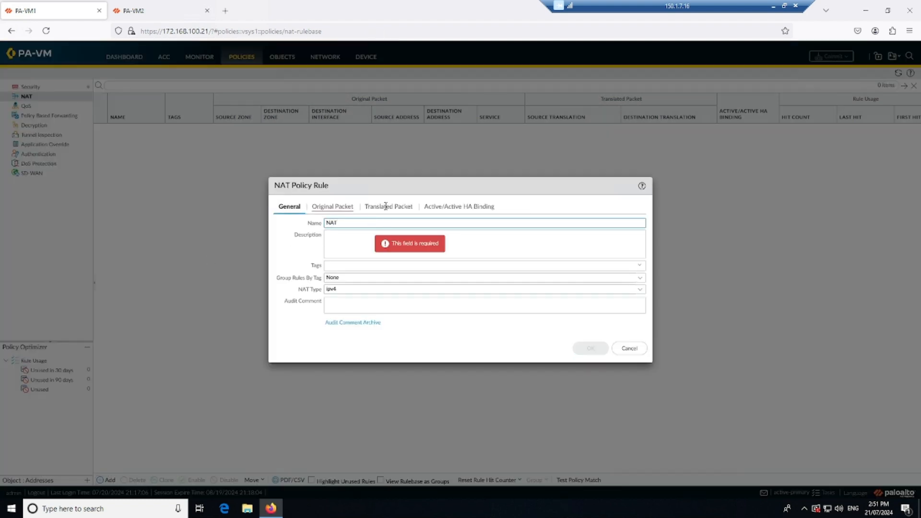
# Step: Set the rule's original packet to source zone INSIDE, destination zone OUTSIDE and destination interface ethernet1/1
pyautogui.click(332, 207)
pyautogui.click(288, 327)
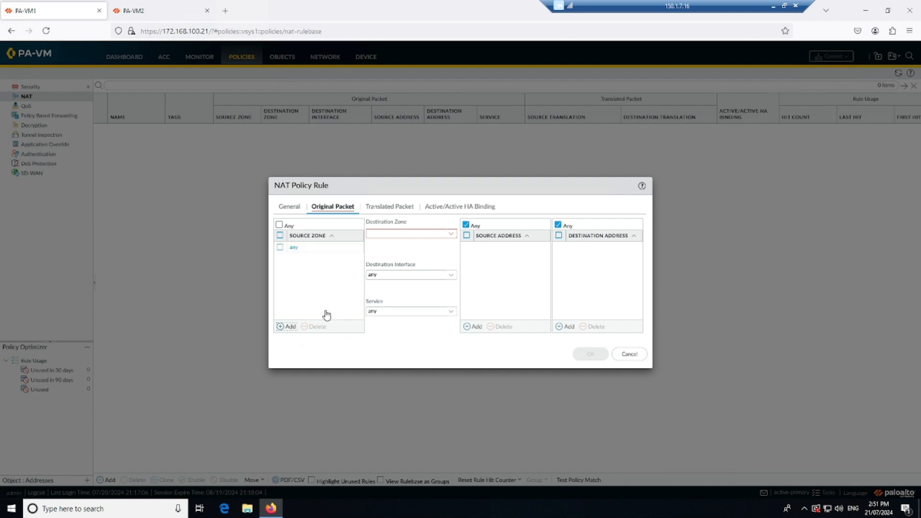
pyautogui.click(304, 261)
pyautogui.click(451, 235)
pyautogui.click(411, 258)
pyautogui.click(432, 275)
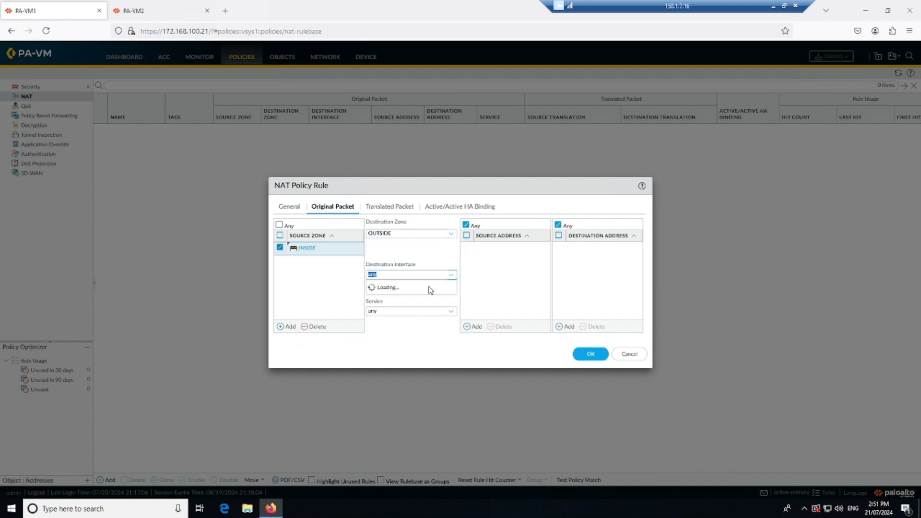
pyautogui.click(385, 298)
# Step: Set source translation to Dynamic IP And Port using the interface address of ethernet1/1, IP 192.168.1.128/24, and save the NAT rule
pyautogui.click(389, 207)
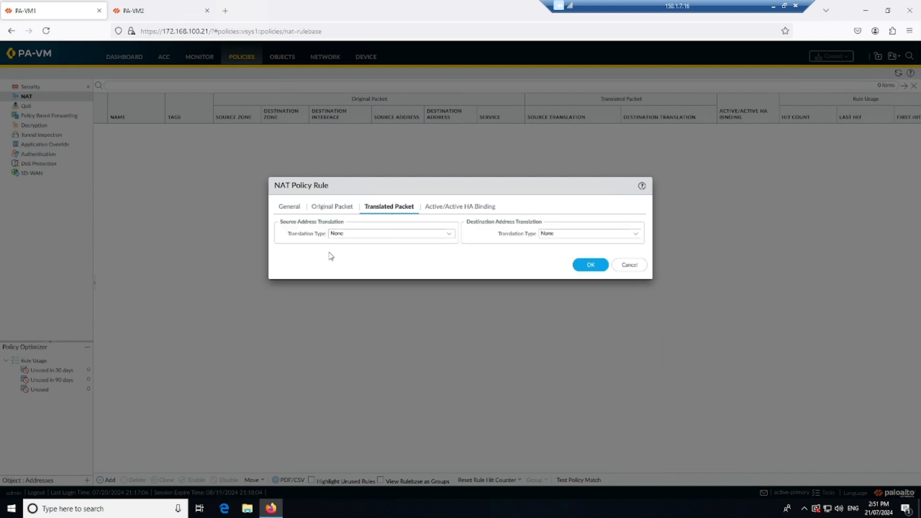
pyautogui.click(450, 235)
pyautogui.click(421, 247)
pyautogui.click(451, 246)
pyautogui.click(392, 268)
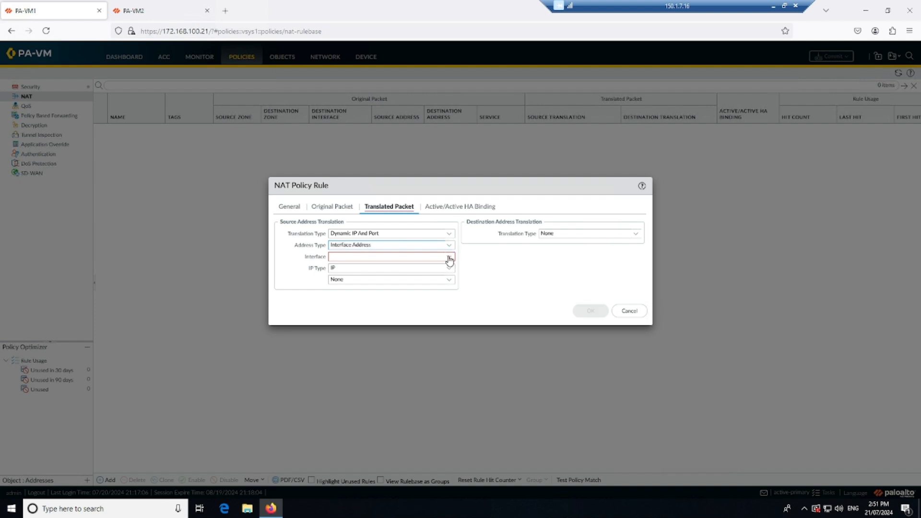
pyautogui.click(449, 257)
pyautogui.click(395, 270)
pyautogui.click(451, 270)
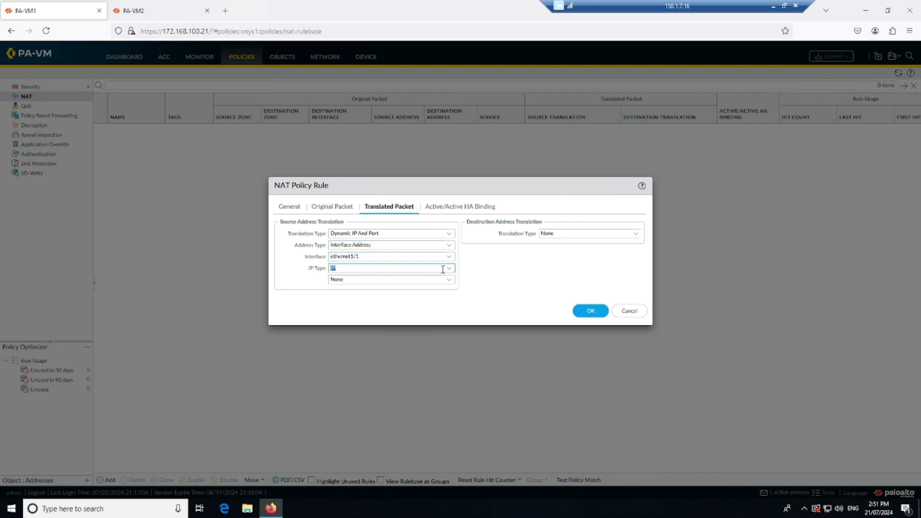
pyautogui.click(451, 270)
pyautogui.click(448, 280)
pyautogui.click(447, 281)
pyautogui.click(446, 280)
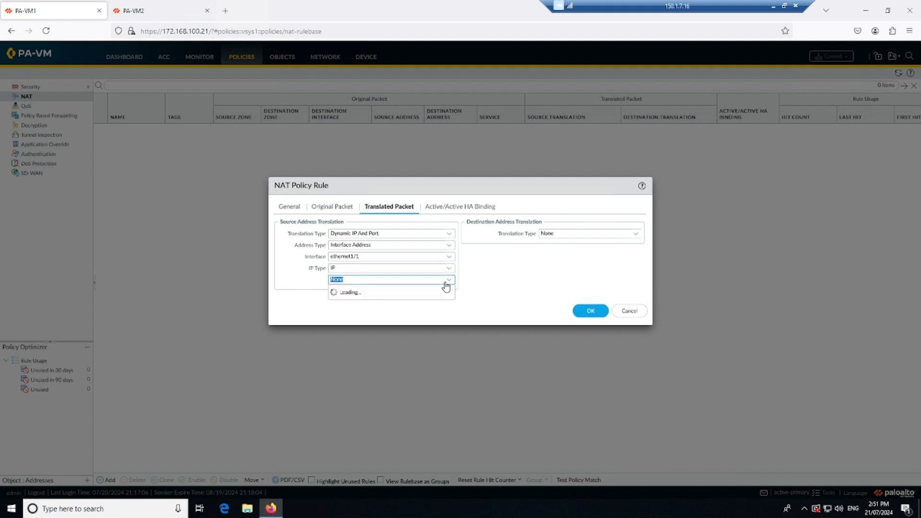
pyautogui.click(402, 303)
pyautogui.click(589, 311)
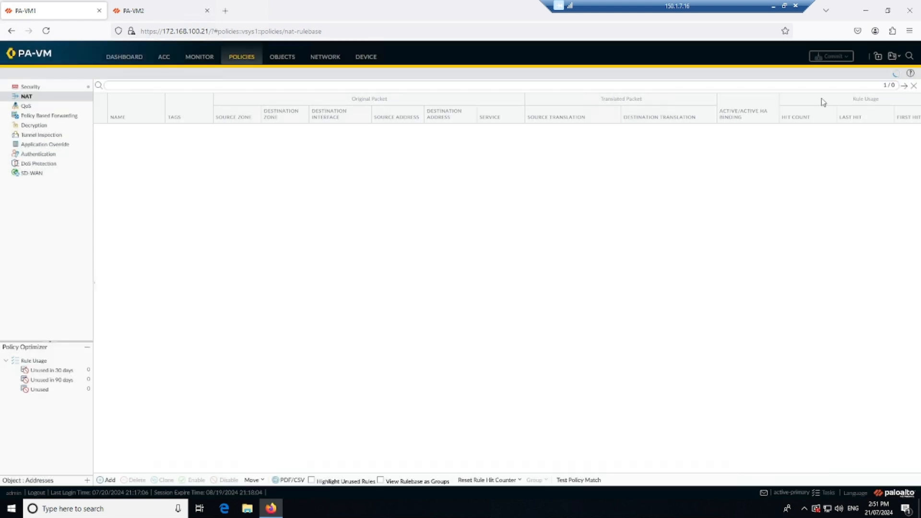
# Step: Commit the new NAT rule on PA-VM1 and refresh the High Availability widget on PA-VM2's dashboard
pyautogui.click(832, 56)
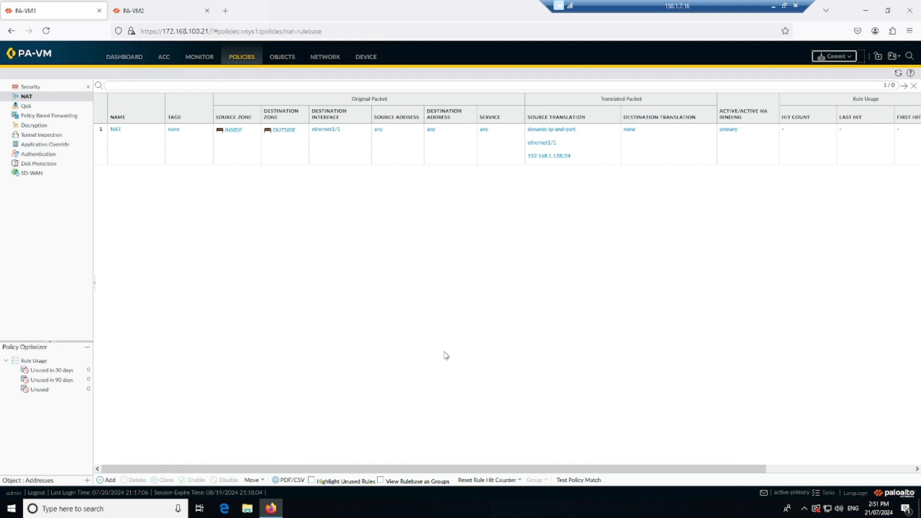
pyautogui.click(541, 380)
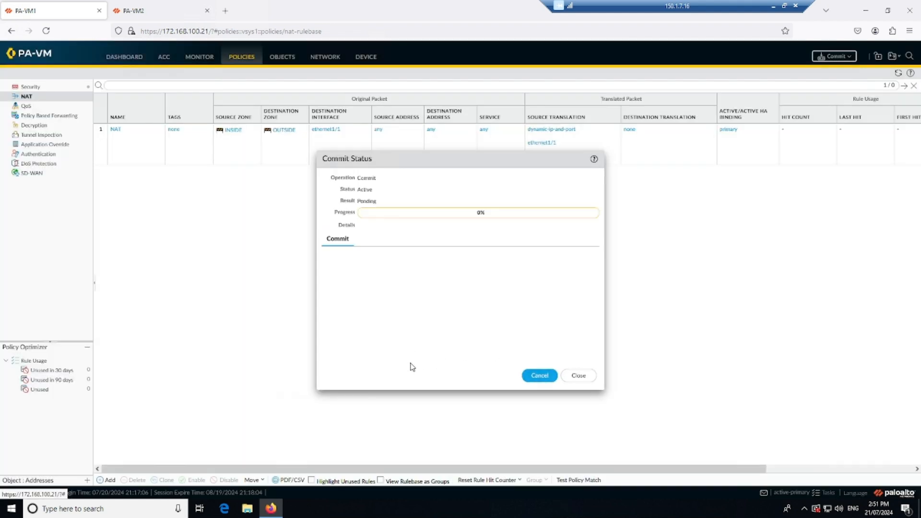
pyautogui.click(166, 10)
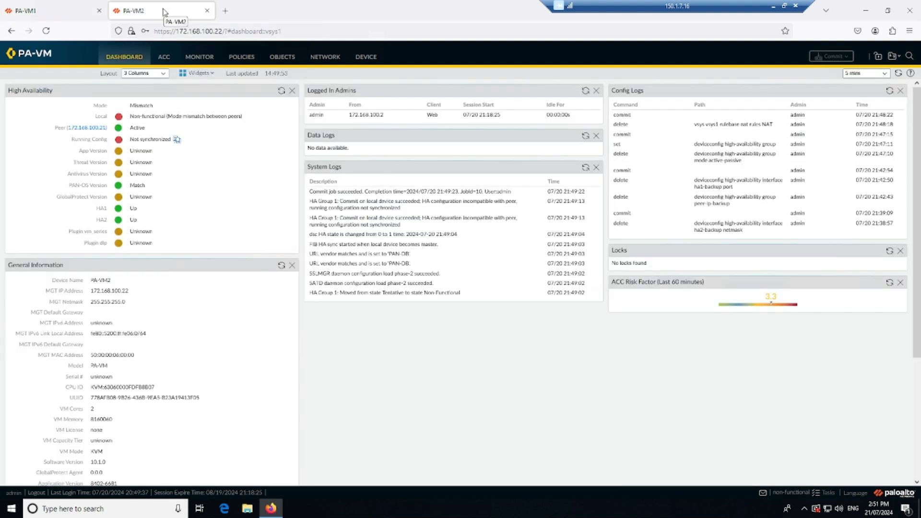
pyautogui.click(282, 90)
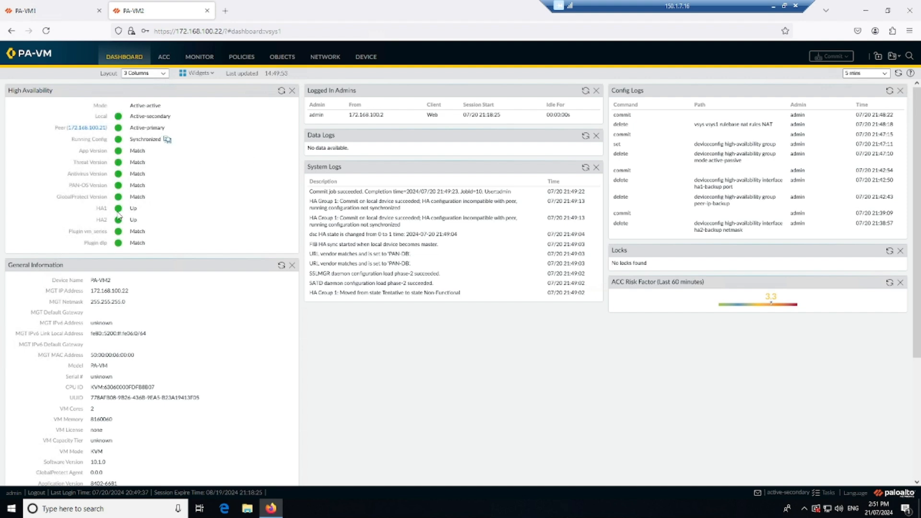
# Step: Switch to PA-VM1, read the commit status details for the NAT rule, and close them
pyautogui.click(26, 14)
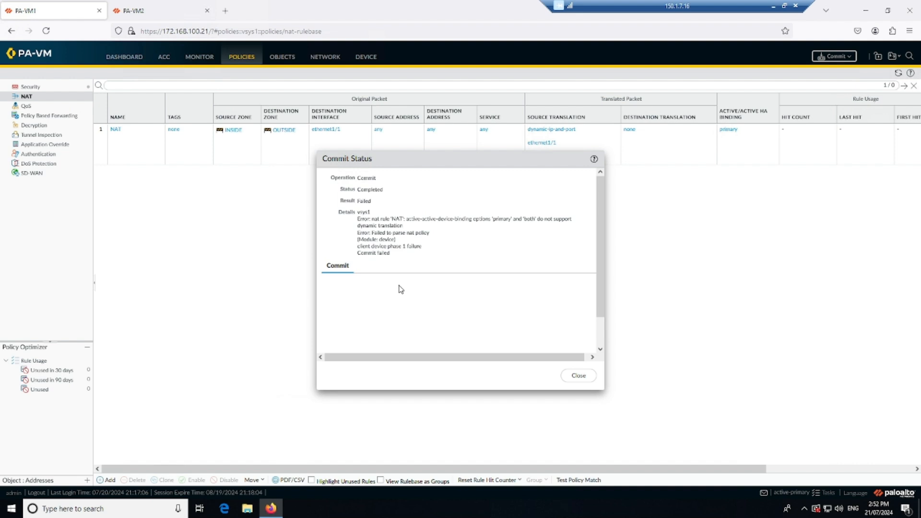
pyautogui.moveTo(409, 218)
pyautogui.mouseDown()
pyautogui.moveTo(543, 221)
pyautogui.moveTo(408, 229)
pyautogui.mouseUp()
pyautogui.click(425, 231)
pyautogui.click(575, 376)
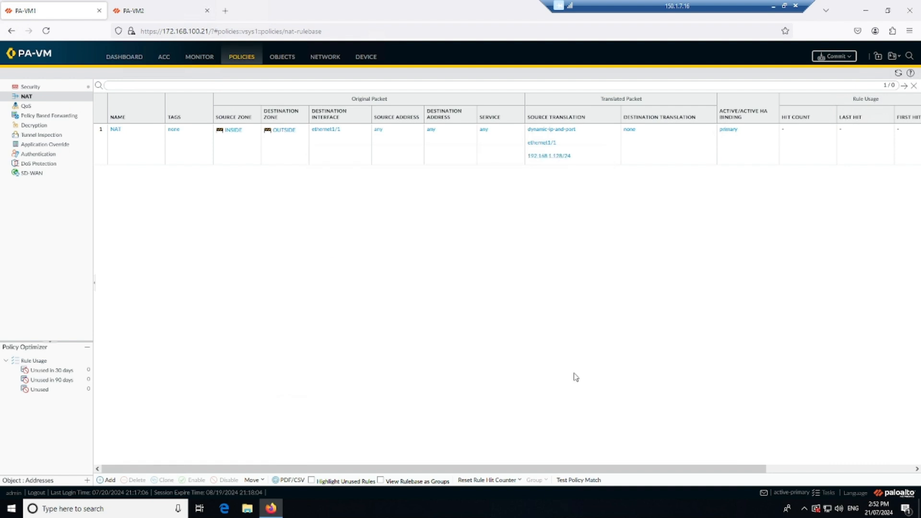
# Step: Change the NAT rule's source address translation type to Static IP and enable bi-directional translation
pyautogui.click(117, 132)
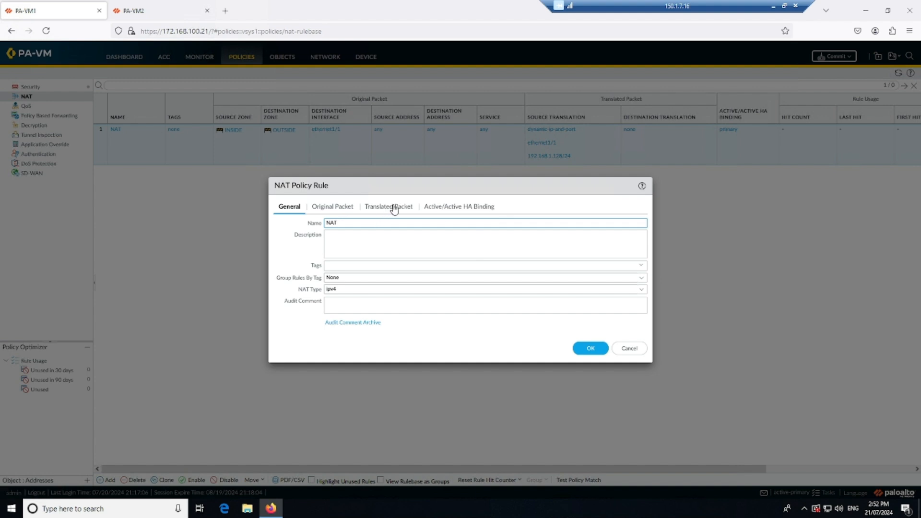
pyautogui.click(389, 207)
pyautogui.click(449, 233)
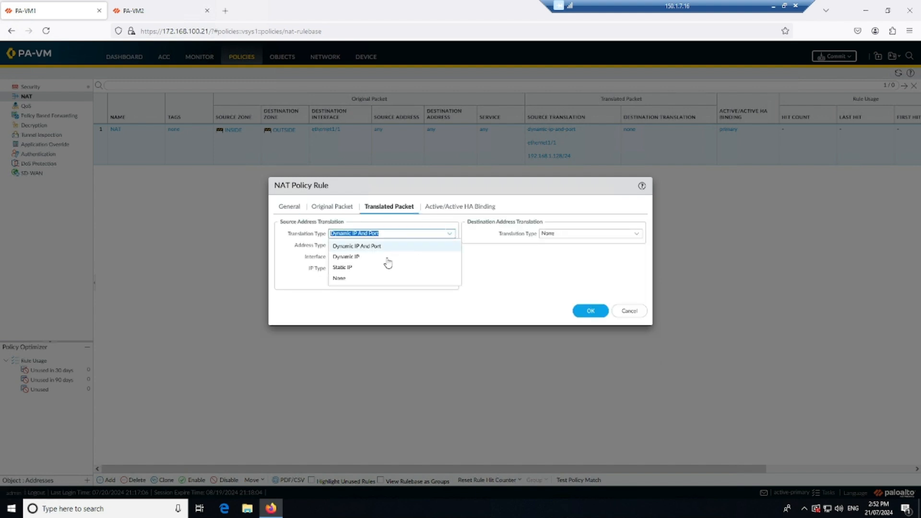
pyautogui.click(423, 270)
pyautogui.click(449, 246)
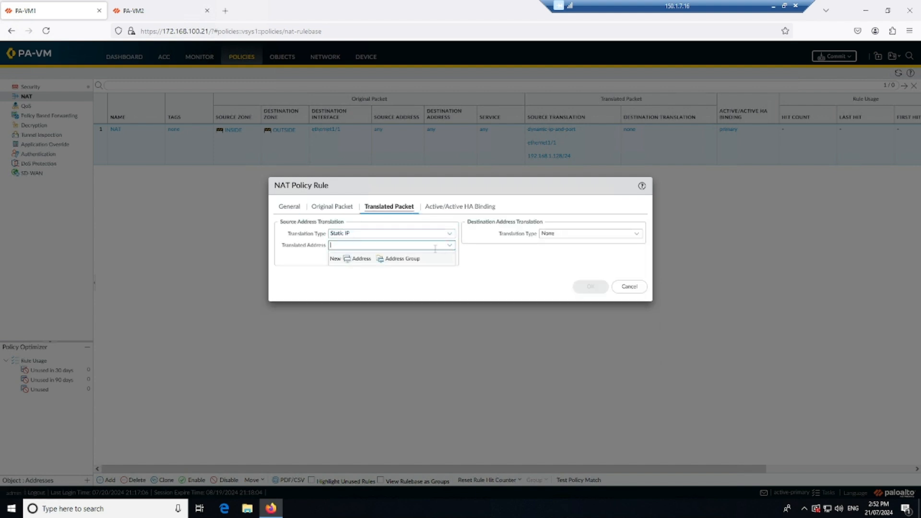
pyautogui.click(317, 277)
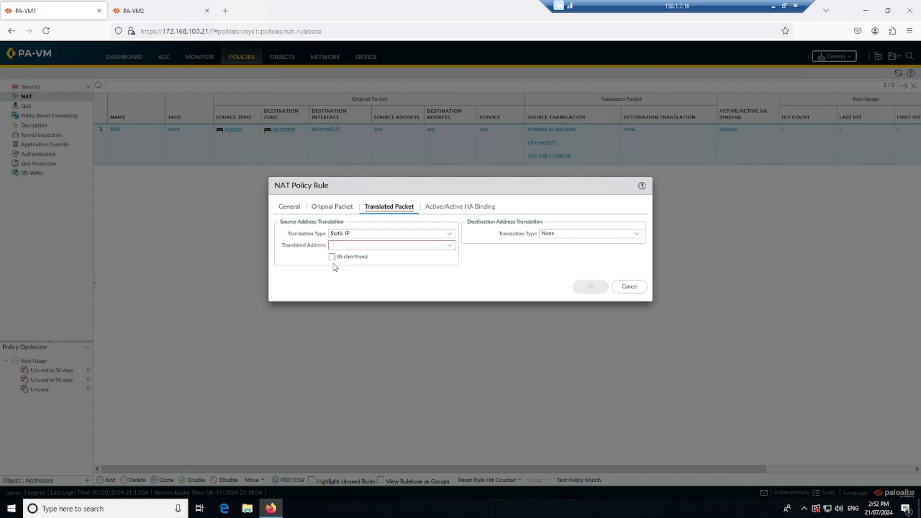
pyautogui.click(339, 257)
# Step: Create an IP Netmask address object PA1-PublicIP with 192.168.1.128 as the rule's translated address
pyautogui.click(449, 245)
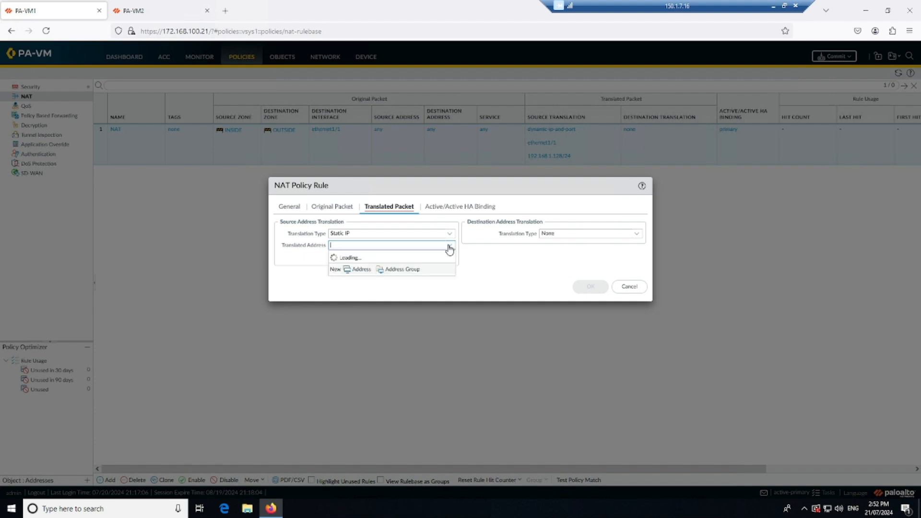
pyautogui.click(360, 258)
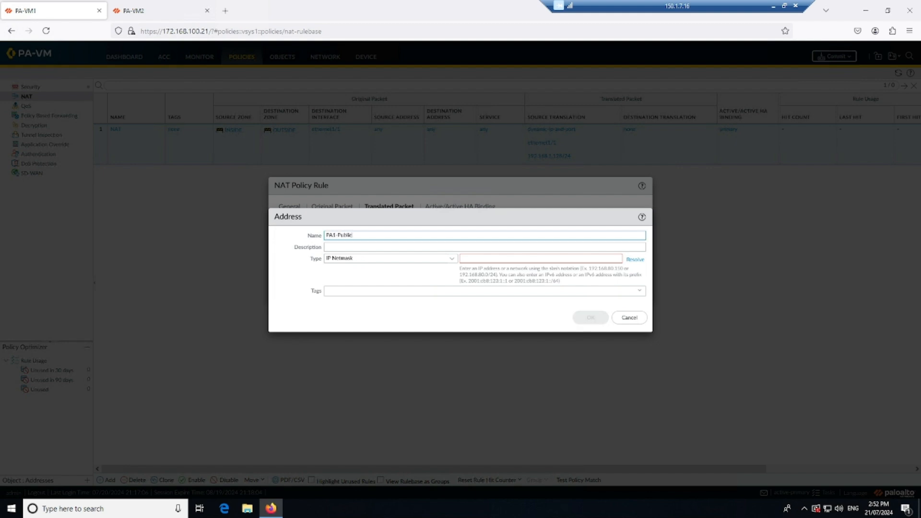
pyautogui.click(485, 259)
pyautogui.write('192.168')
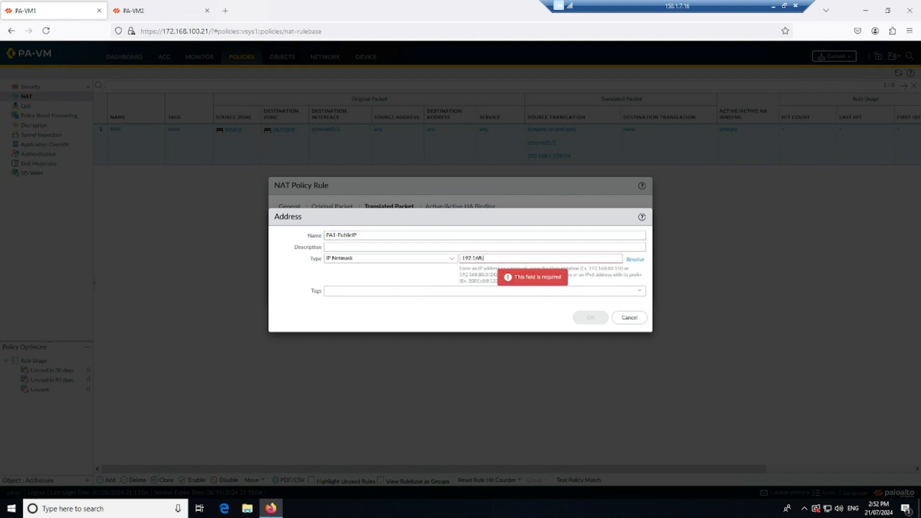
pyautogui.write('.1.128')
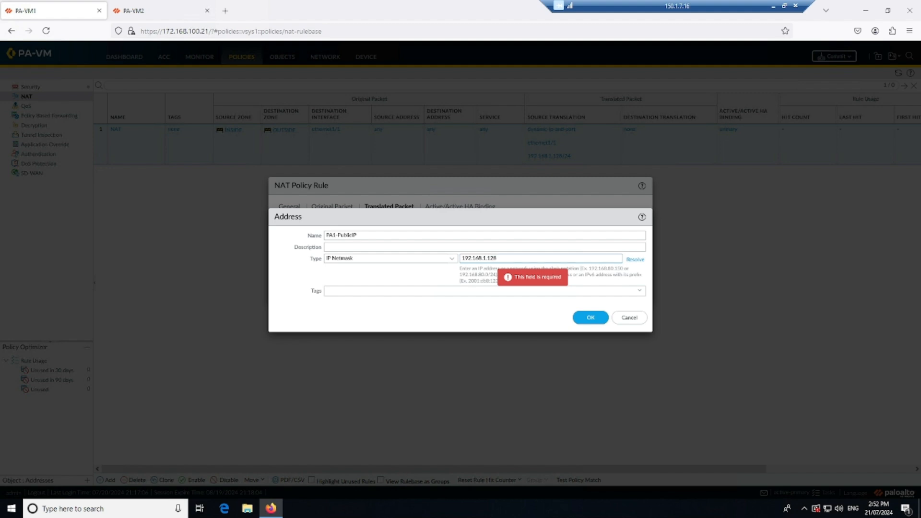
pyautogui.click(595, 319)
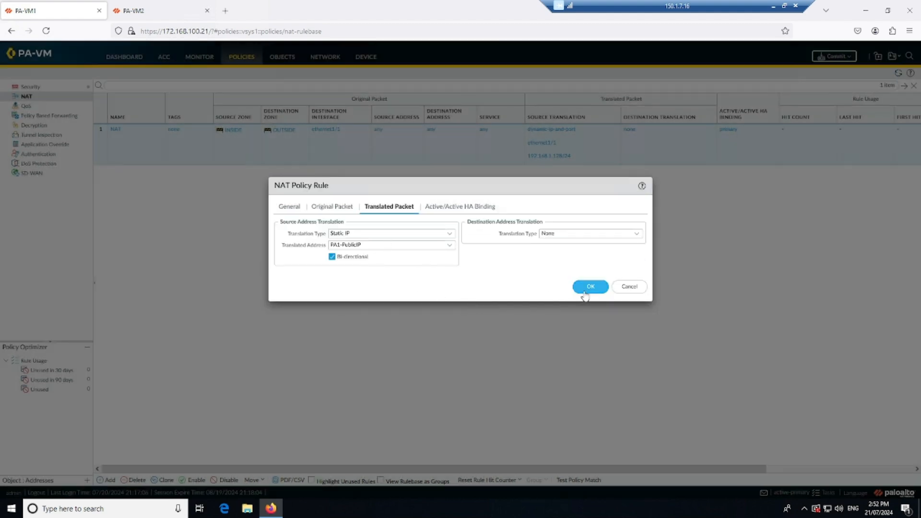
# Step: Save the edited NAT rule and commit the configuration on PA-VM1
pyautogui.click(582, 288)
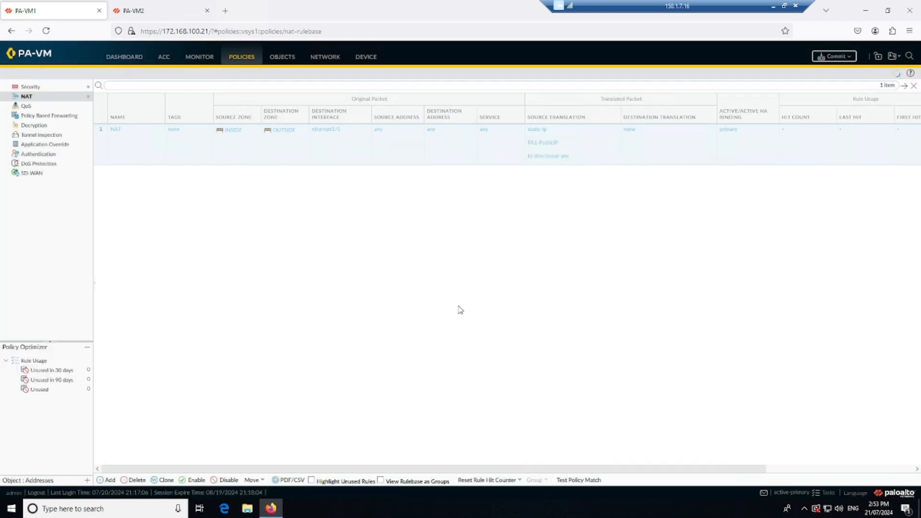
pyautogui.click(835, 56)
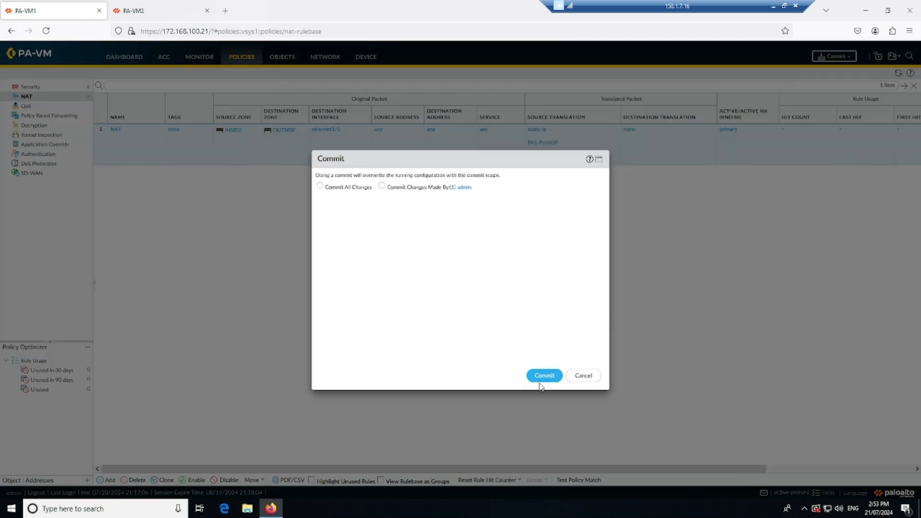
pyautogui.click(535, 376)
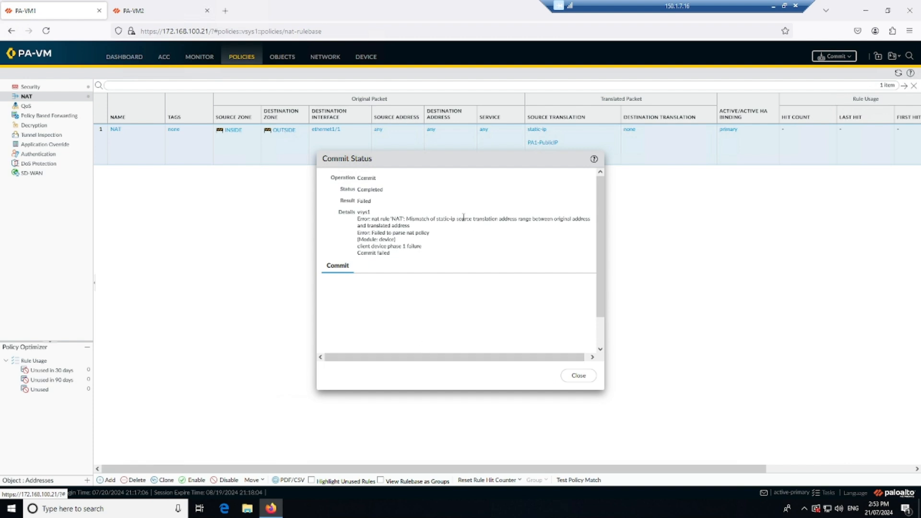
# Step: Examine the source translation message in the latest commit's status details and close them
pyautogui.moveTo(469, 220); pyautogui.dragTo(536, 219)
pyautogui.click(535, 245)
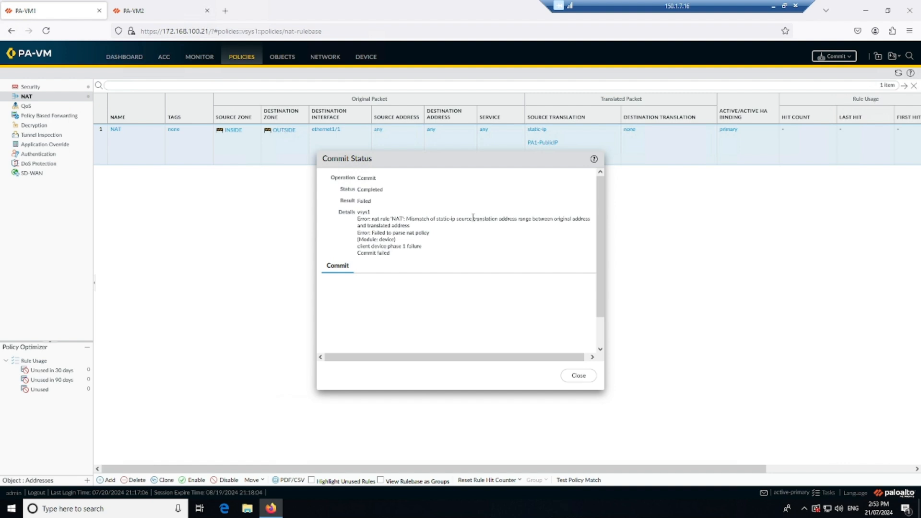
pyautogui.moveTo(459, 218); pyautogui.dragTo(497, 219)
pyautogui.click(485, 255)
pyautogui.click(576, 376)
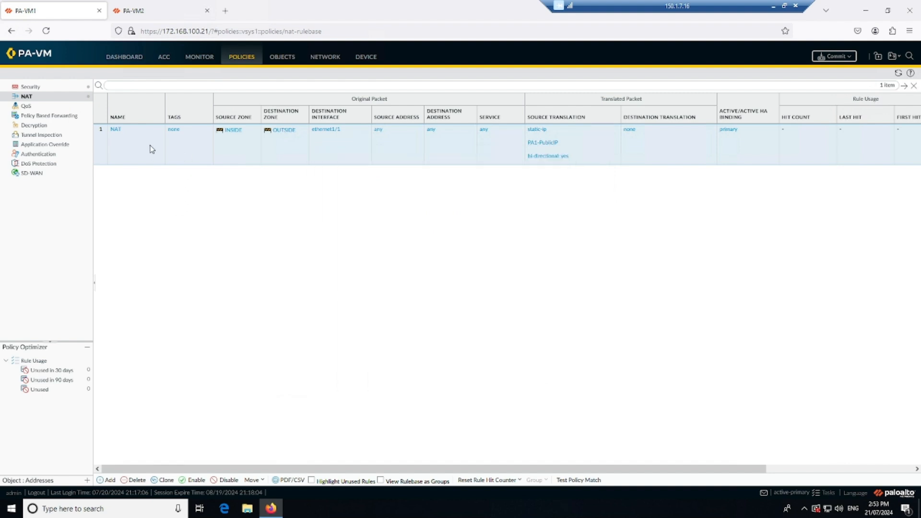
# Step: Check the Ethernet interface addresses and link states on PA-VM2 and the High Availability status on PA-VM1's dashboard
pyautogui.click(137, 9)
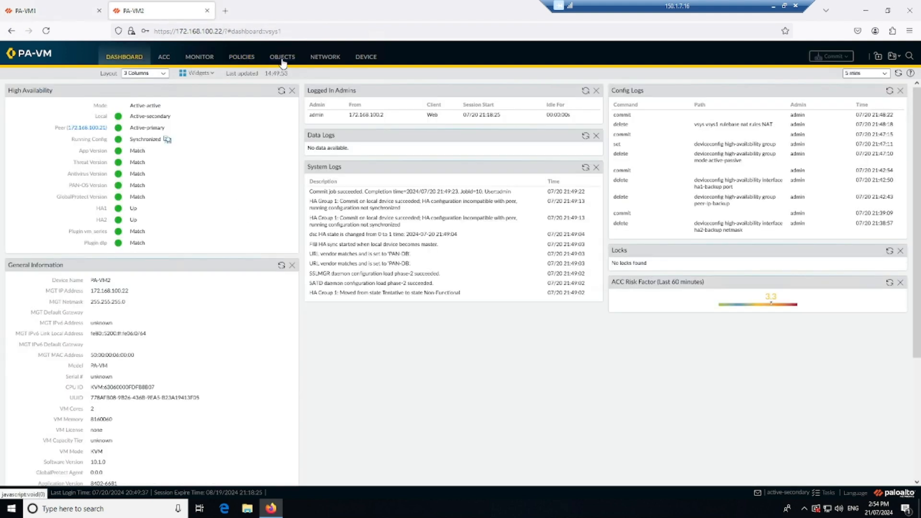
pyautogui.click(319, 58)
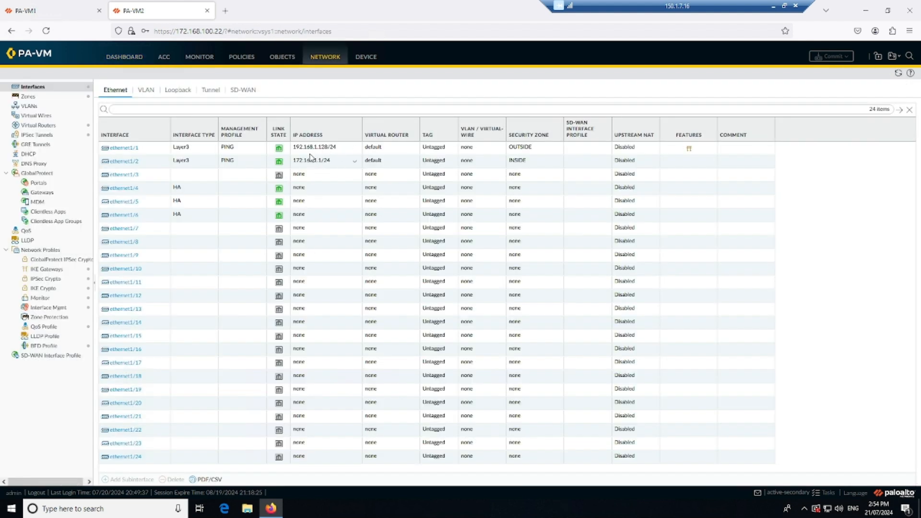
pyautogui.hotkey('ctrl', 'Tab')
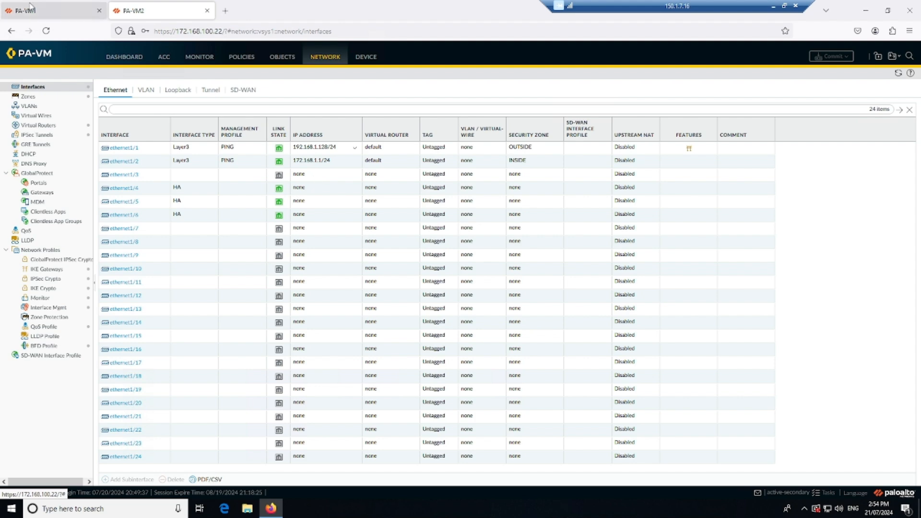
pyautogui.click(123, 58)
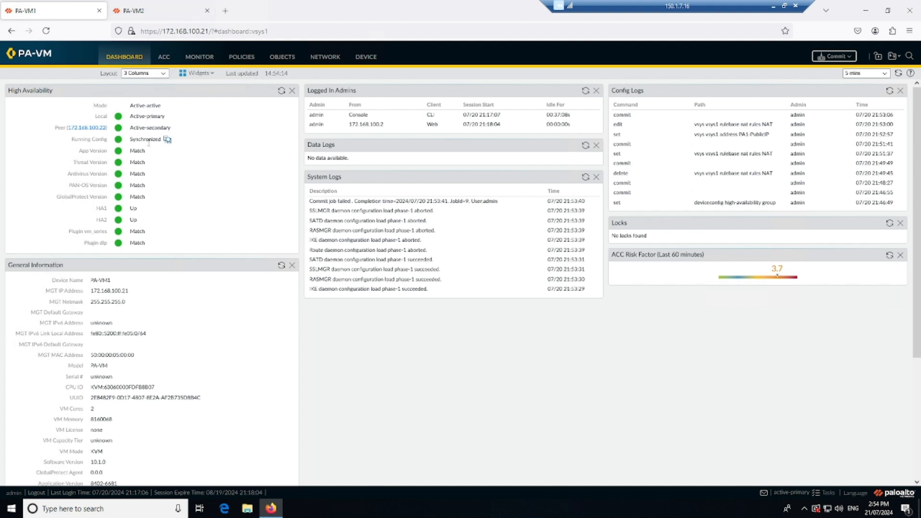
pyautogui.hotkey('ctrl', 'Tab')
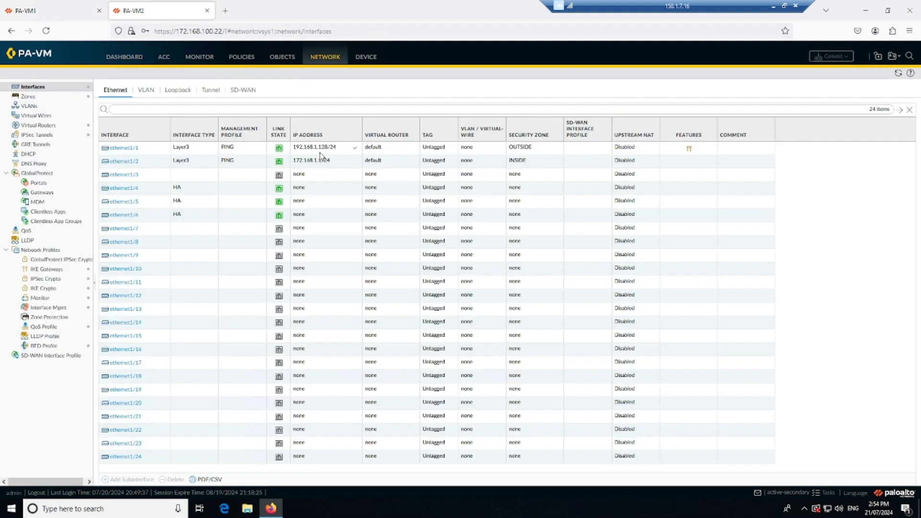
pyautogui.click(34, 6)
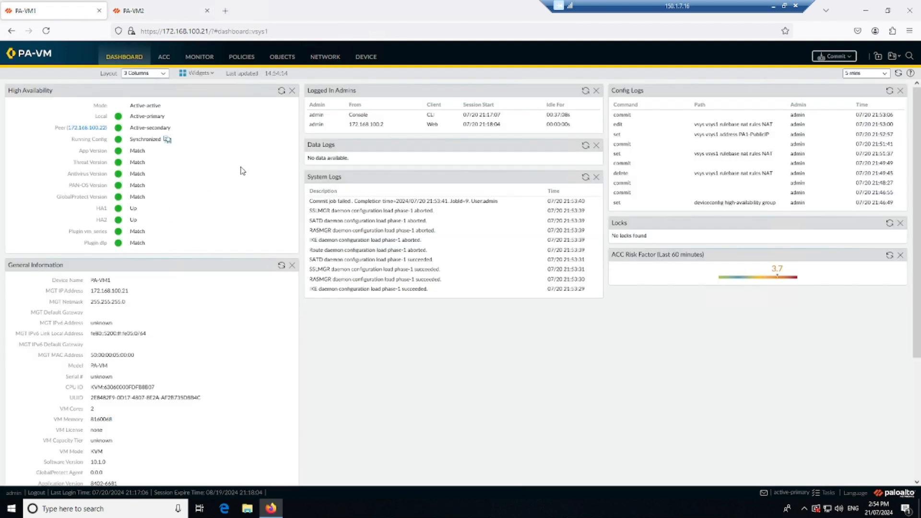